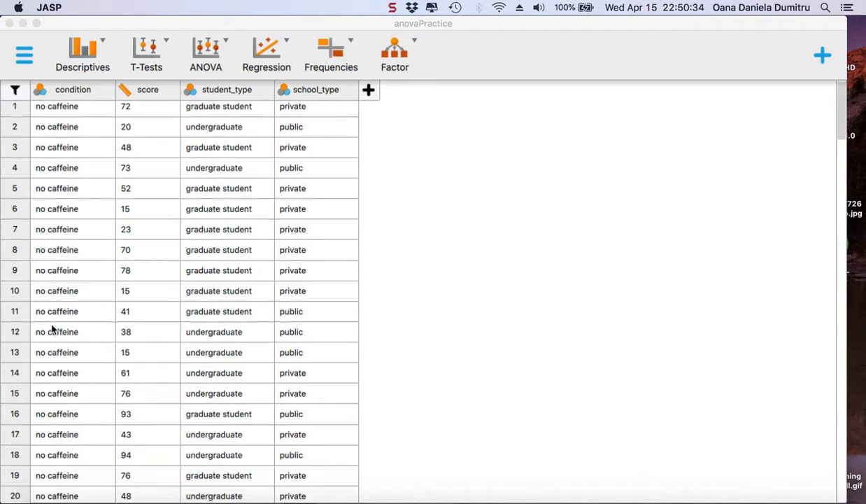
Start a Descriptive Statistics analysis with score as the variable, split by student_type.
scroll(52, 328, down, 5)
scroll(52, 329, down, 15)
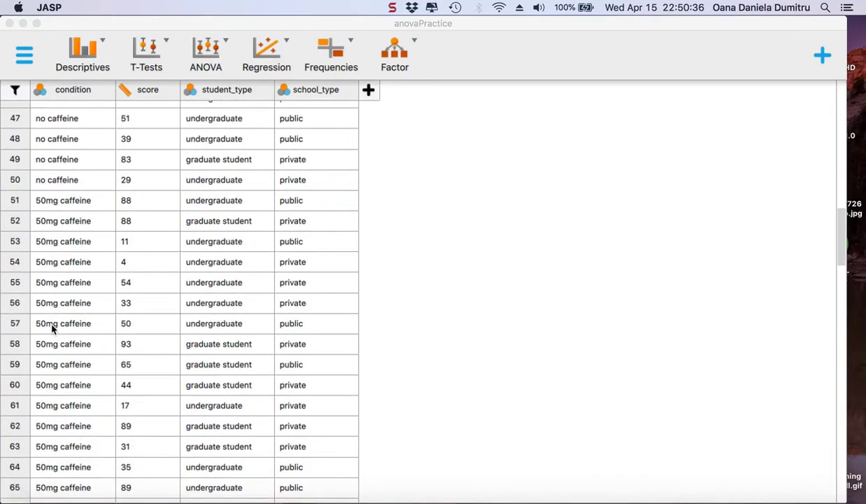
scroll(79, 295, down, 20)
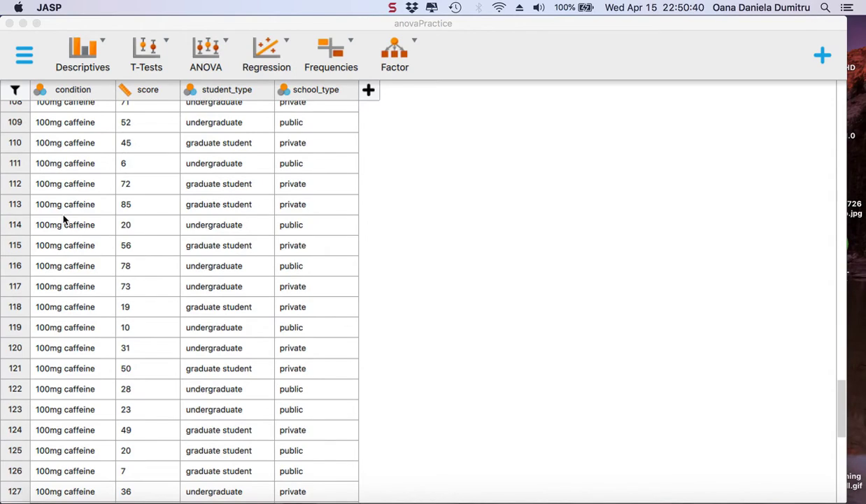
scroll(63, 219, up, 20)
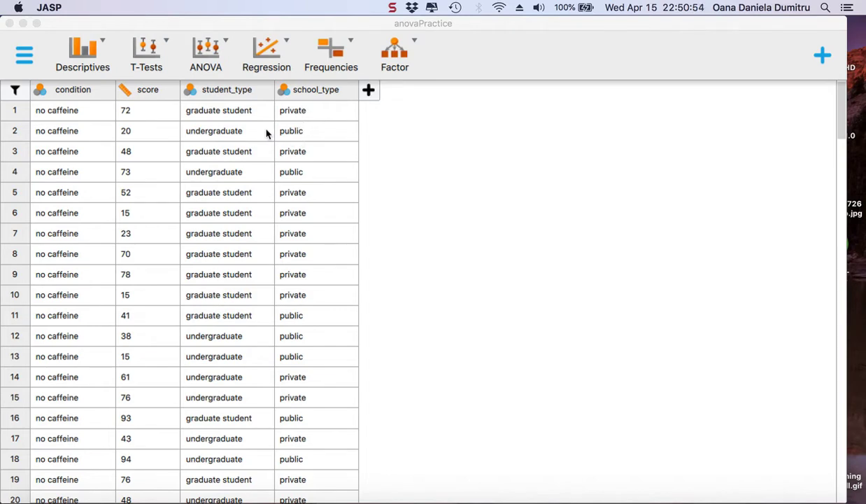
click(98, 55)
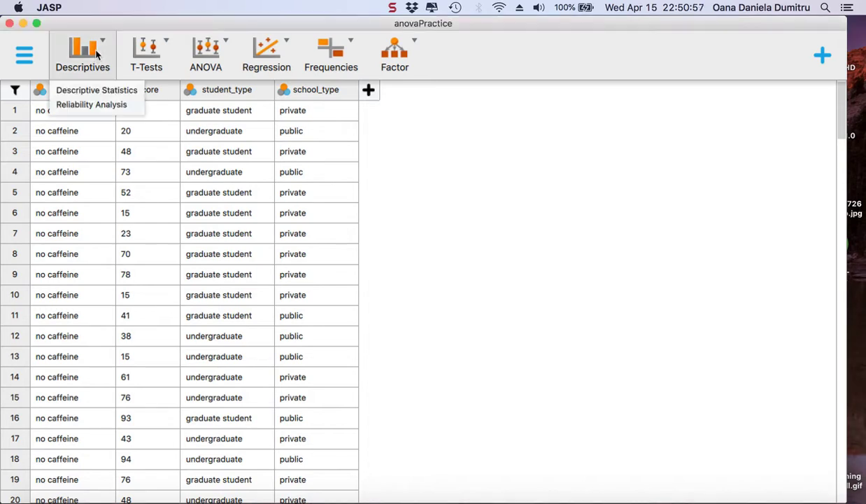
click(89, 92)
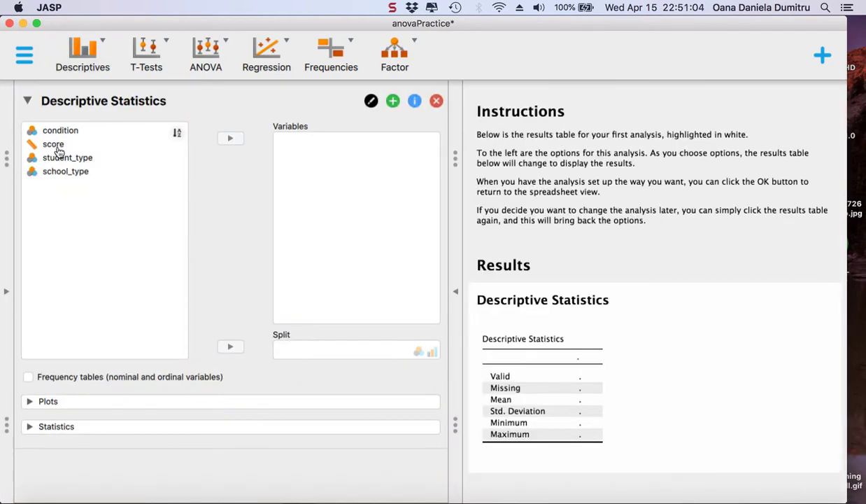
click(56, 144)
click(229, 138)
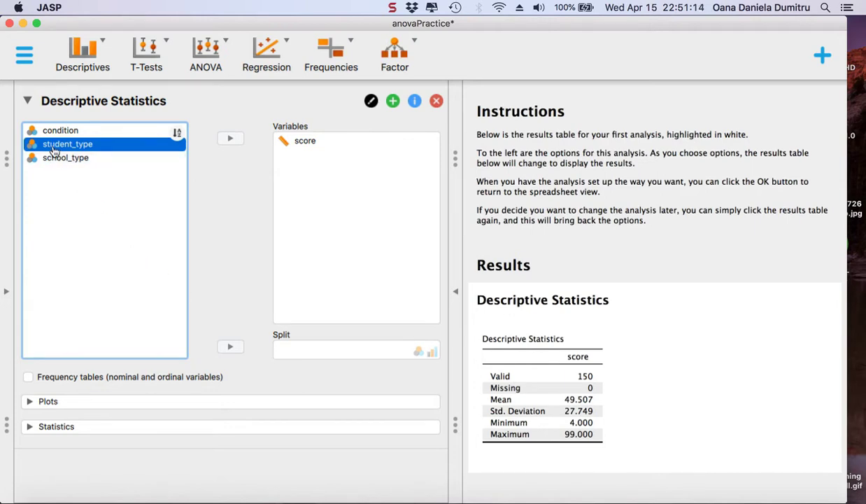
click(230, 346)
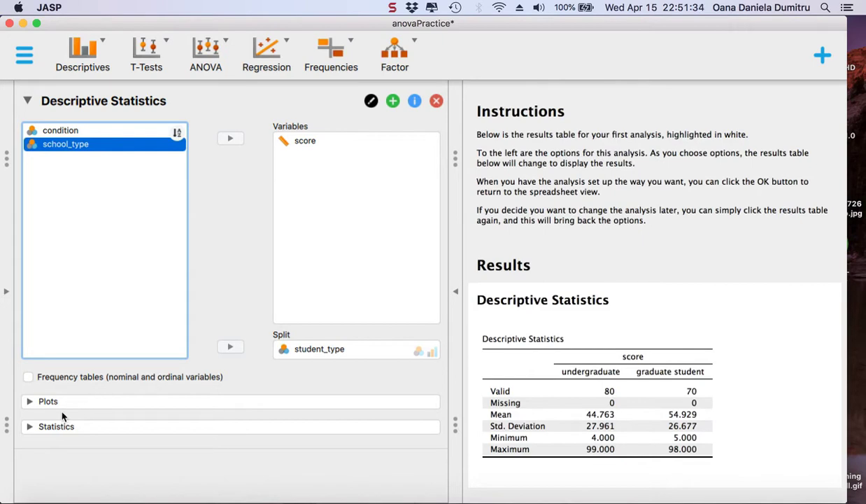
Add the median, mode, sum, MAD and quartiles to the descriptive statistics of score.
click(32, 427)
scroll(116, 429, down, 3)
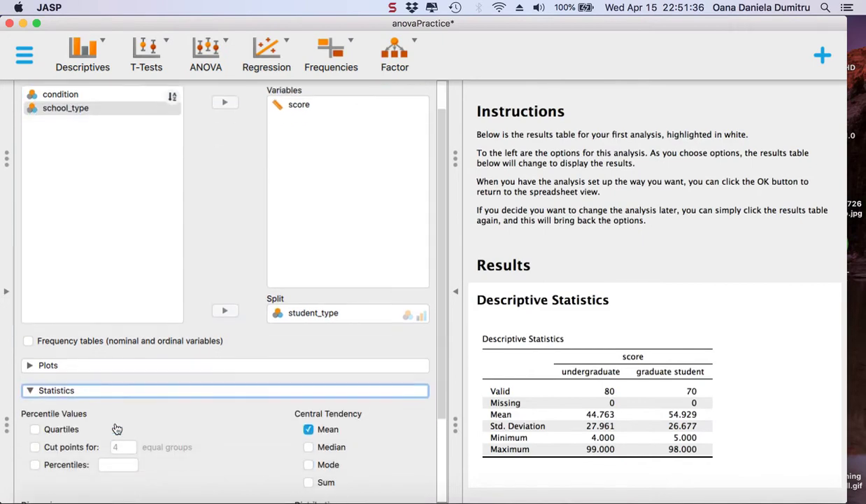
click(308, 337)
click(308, 353)
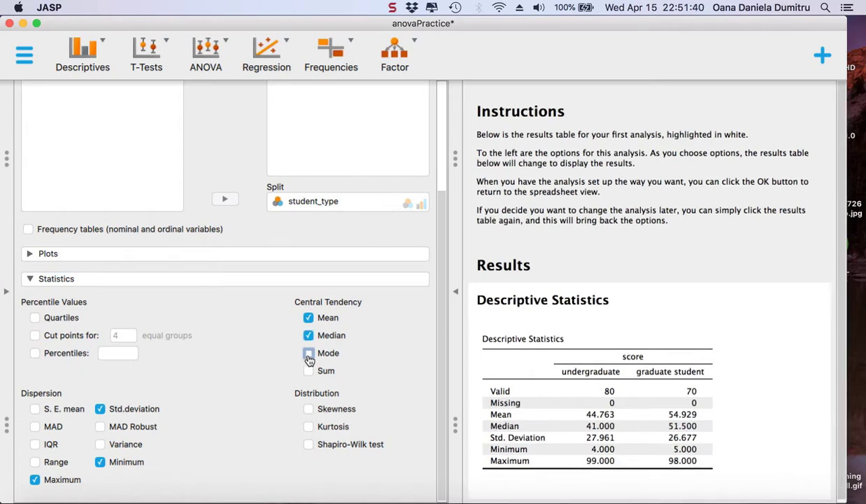
click(308, 372)
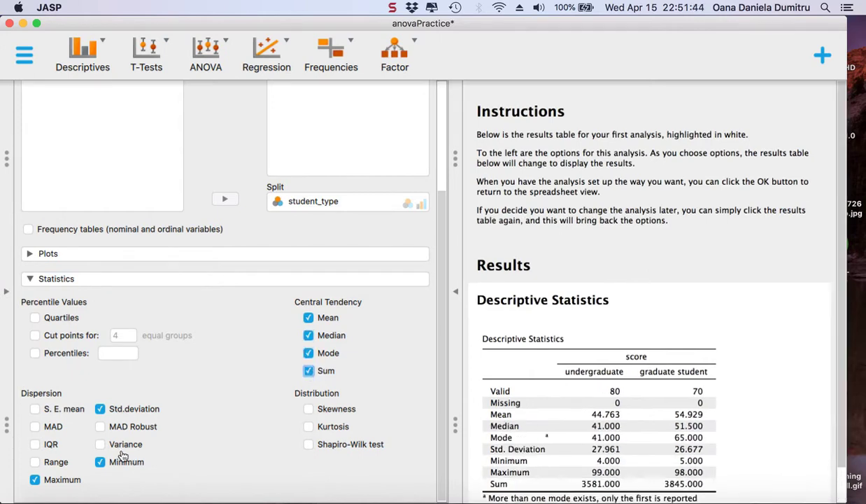
click(35, 427)
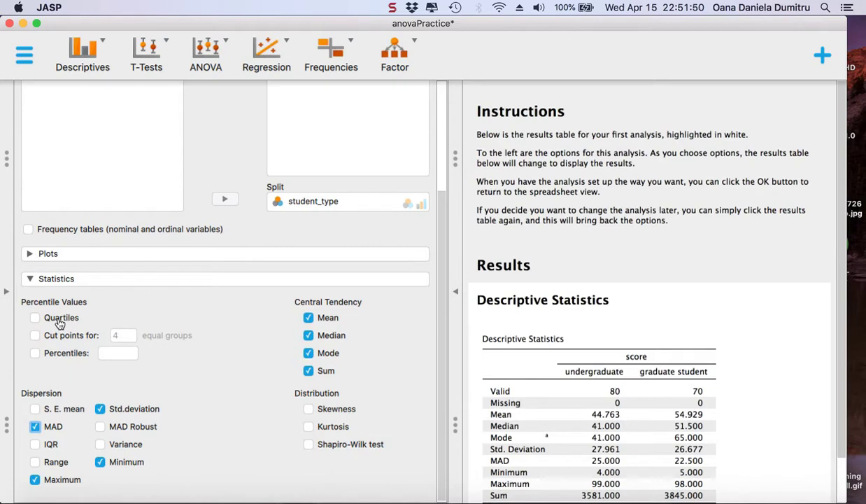
click(35, 318)
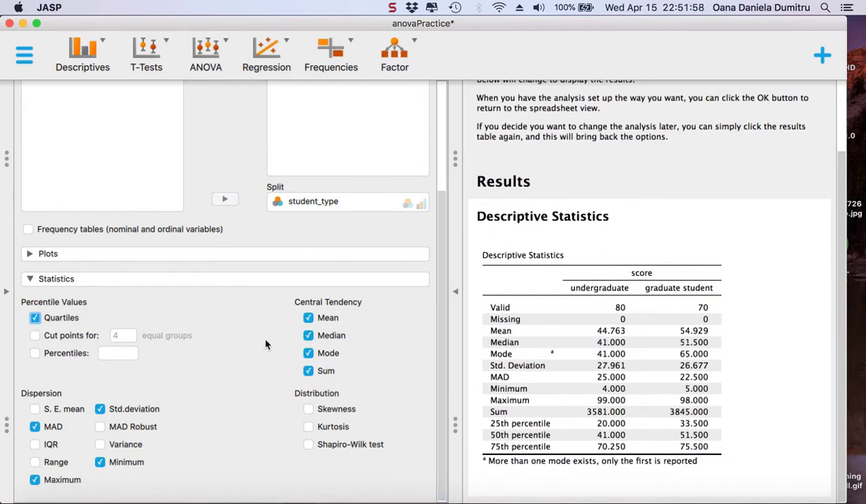
Add boxplots of score by student type with the boxplot element and the Colorblind palette, and view them in the results.
scroll(245, 322, up, 1)
scroll(245, 322, down, 1)
click(31, 253)
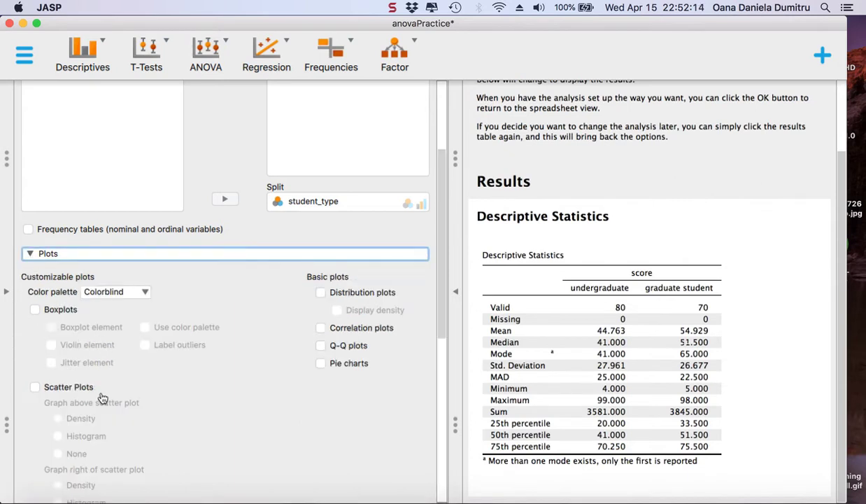
scroll(102, 398, down, 2)
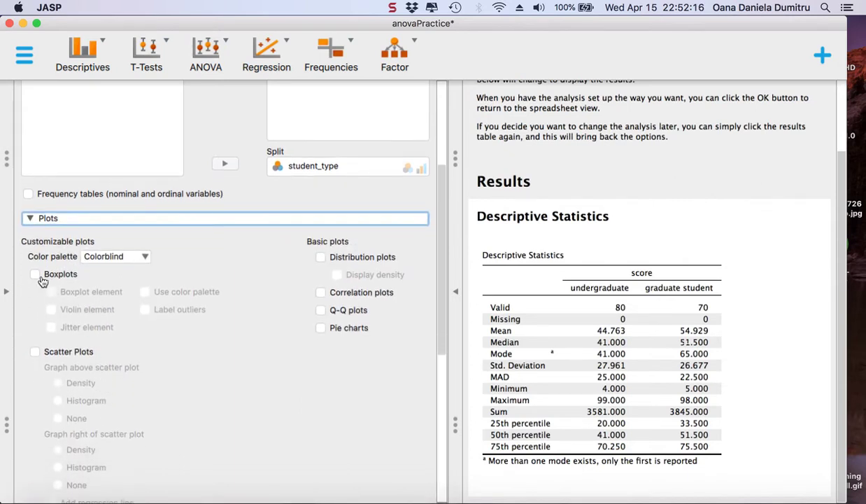
click(35, 276)
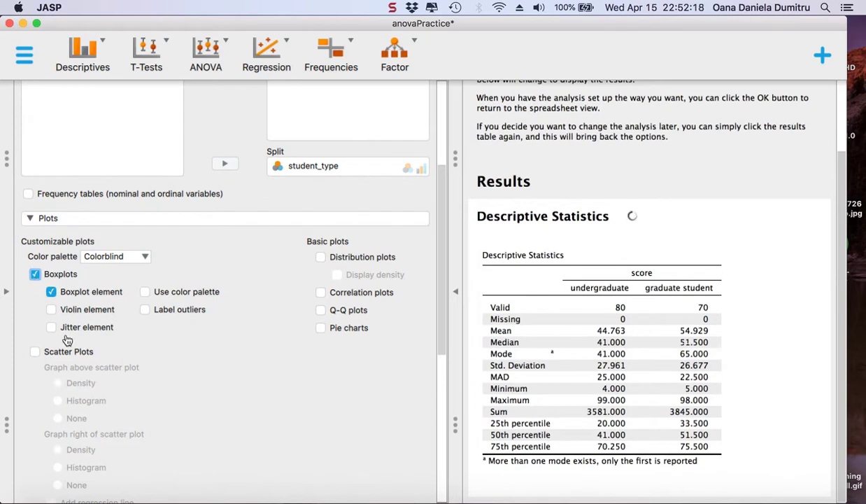
scroll(68, 340, down, 1)
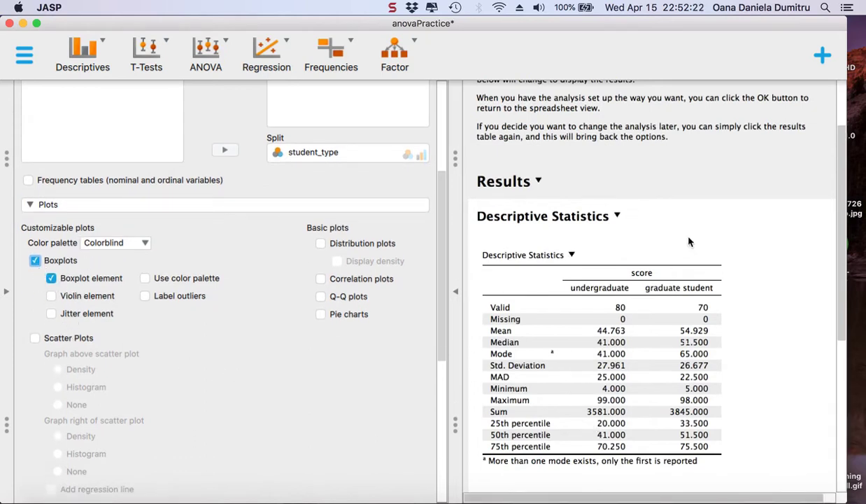
scroll(689, 240, down, 1)
scroll(689, 240, down, 5)
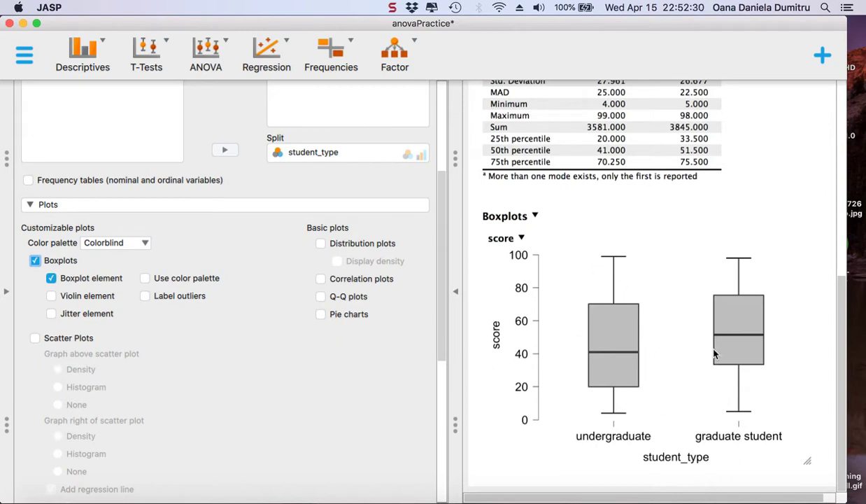
Enable frequency tables for nominal and ordinal variables and collapse the plot options.
scroll(202, 262, up, 5)
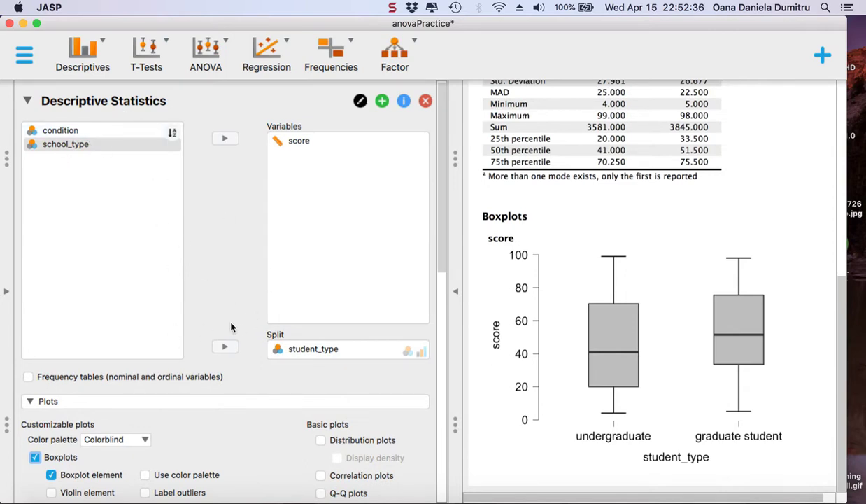
scroll(187, 317, down, 5)
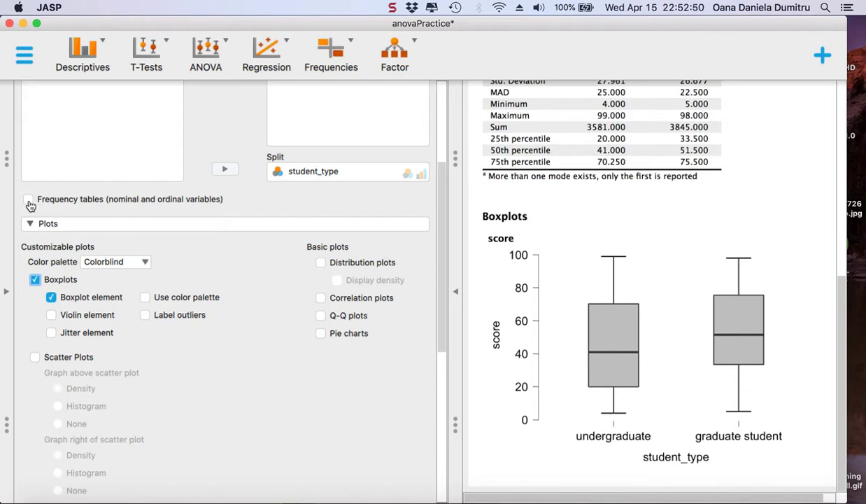
click(28, 201)
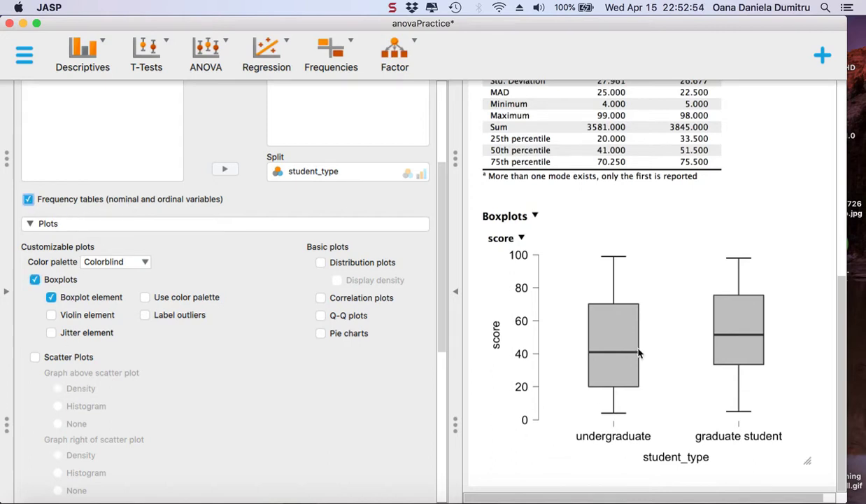
scroll(649, 344, down, 1)
scroll(625, 383, down, 2)
click(107, 222)
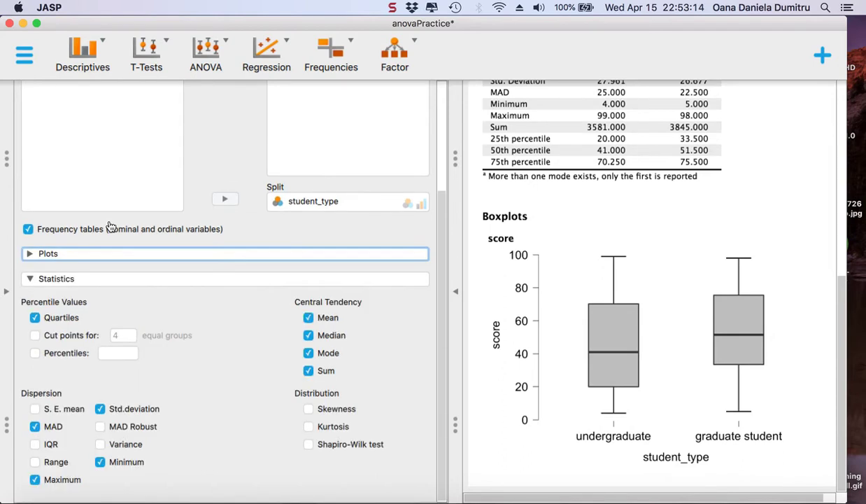
click(67, 235)
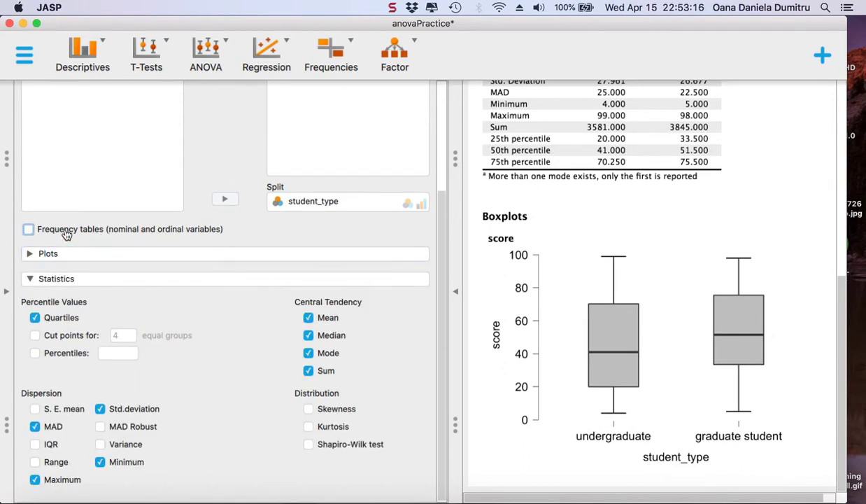
scroll(67, 235, up, 1)
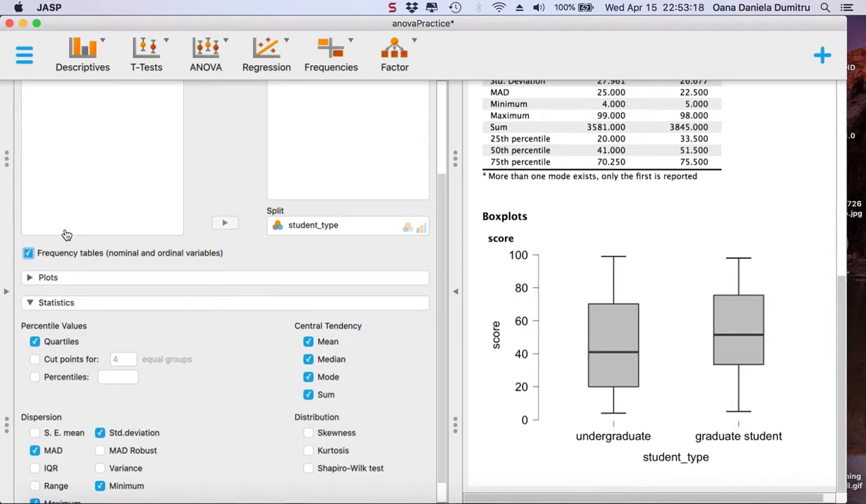
Examine the results for frequency tables alongside the descriptive statistics table and the boxplots.
scroll(139, 224, up, 5)
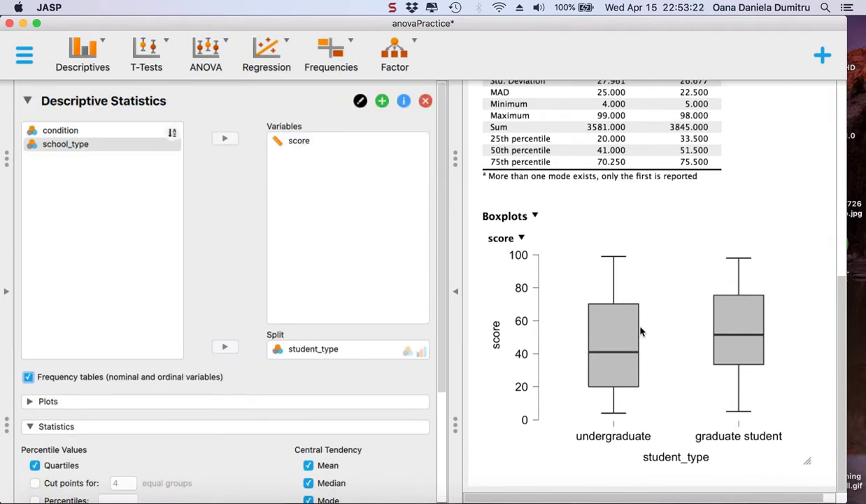
scroll(640, 330, down, 2)
scroll(640, 330, down, 2)
scroll(640, 331, up, 3)
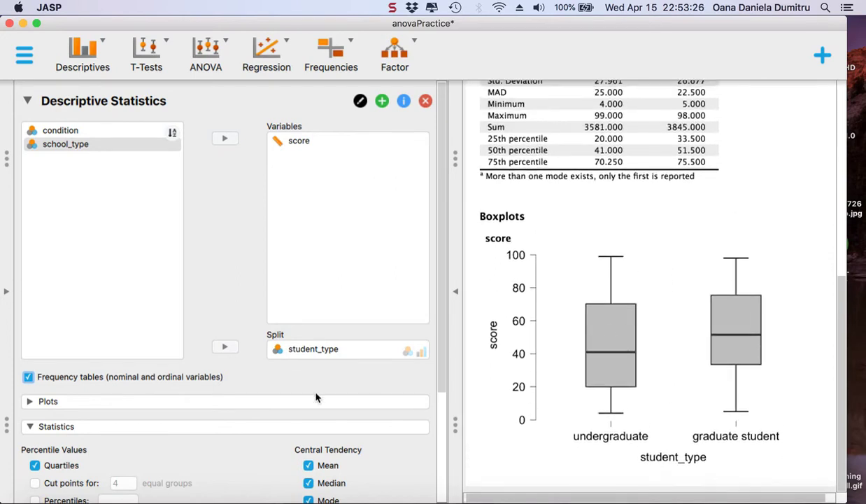
scroll(309, 398, down, 5)
scroll(370, 308, up, 3)
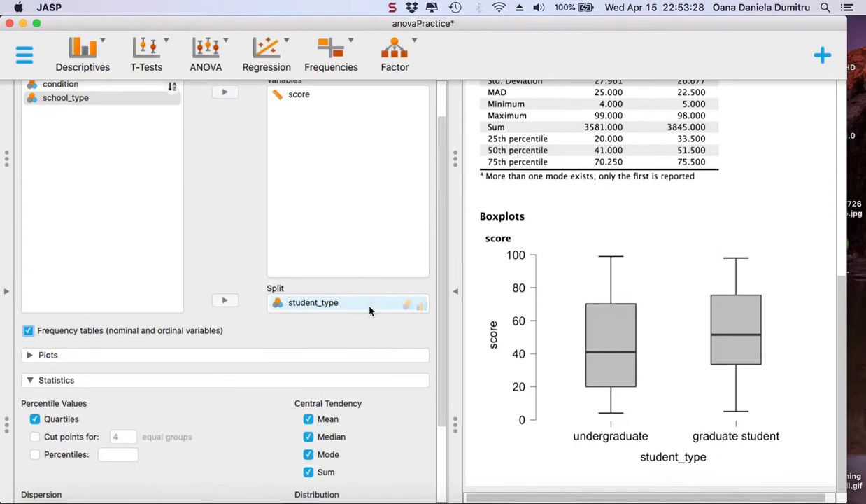
scroll(577, 242, up, 6)
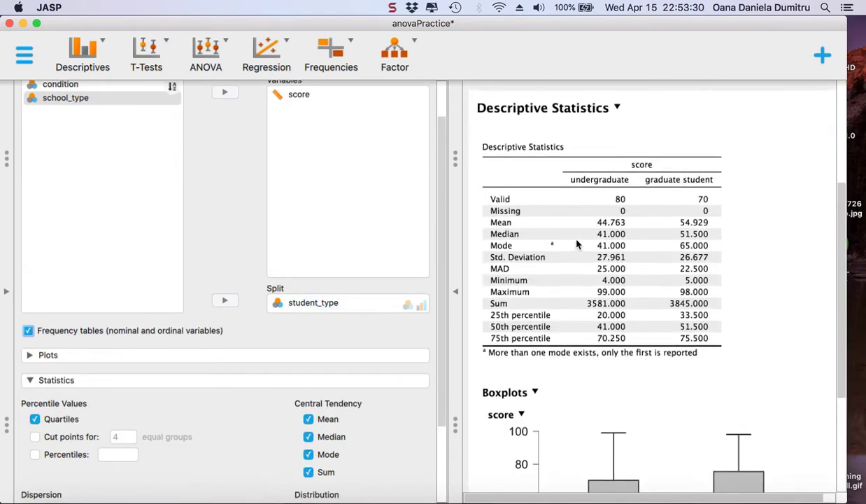
scroll(577, 242, up, 7)
scroll(600, 221, down, 4)
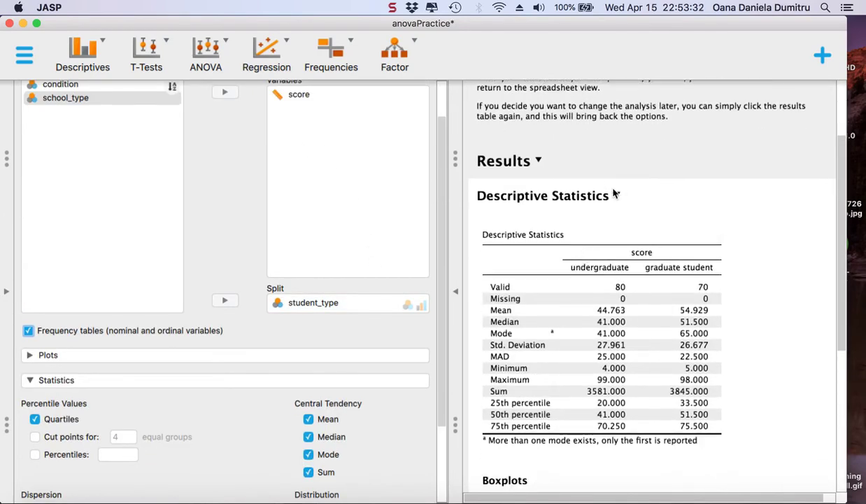
scroll(266, 310, down, 4)
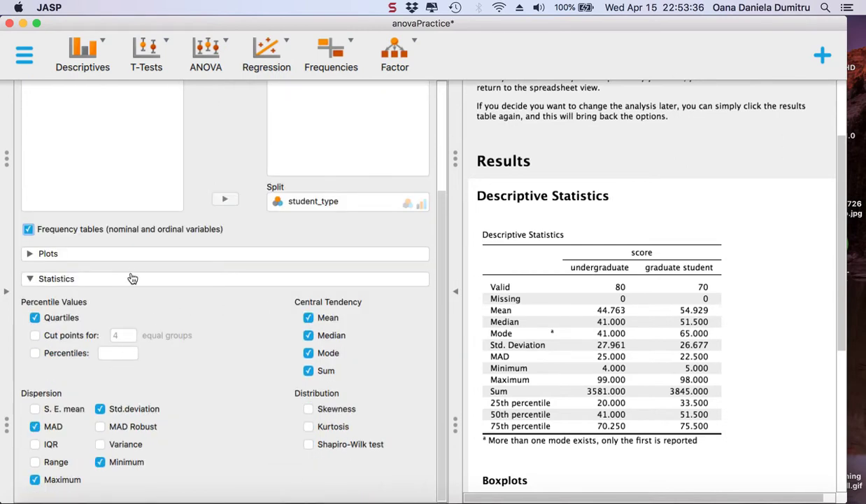
Start a Reliability Analysis and select Cronbach's α instead of McDonald's ω as the scale statistic.
click(94, 61)
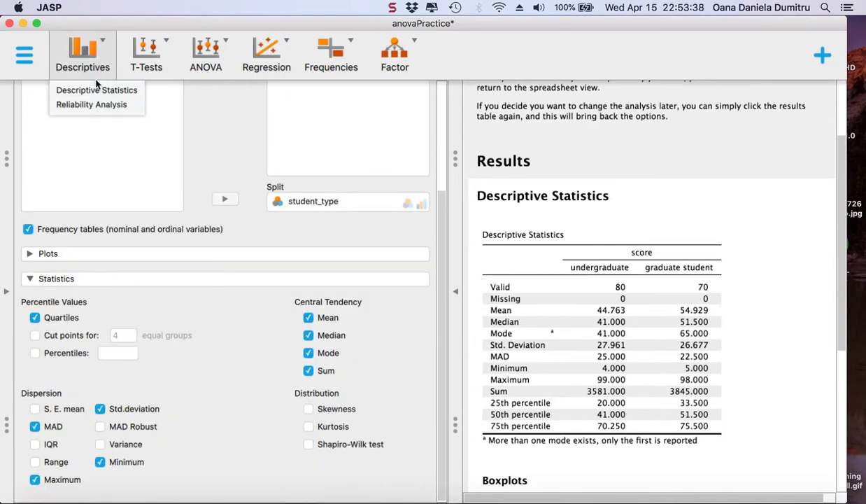
click(61, 107)
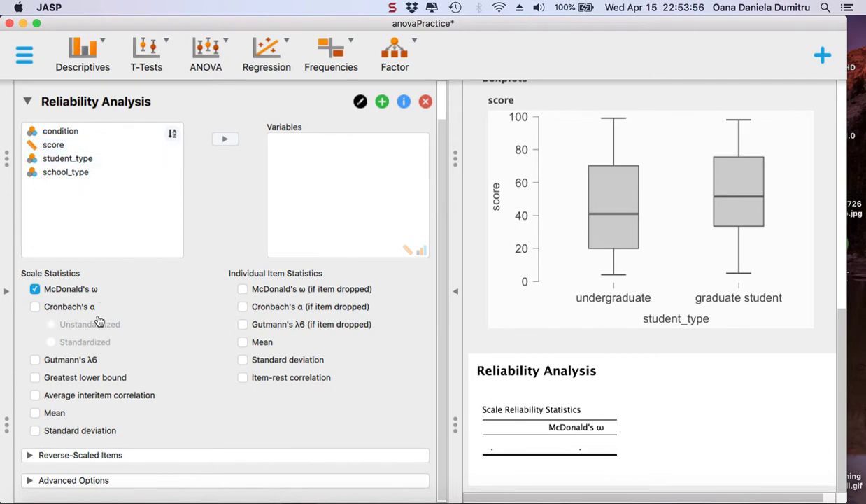
click(35, 306)
click(35, 289)
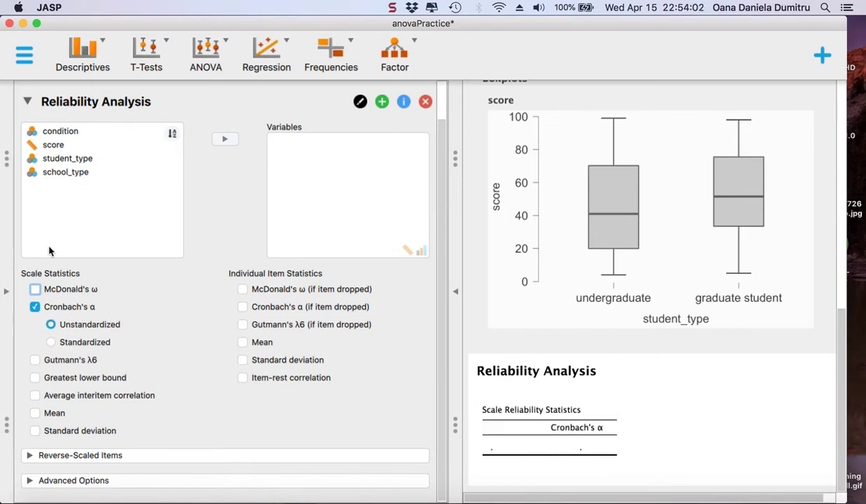
click(140, 145)
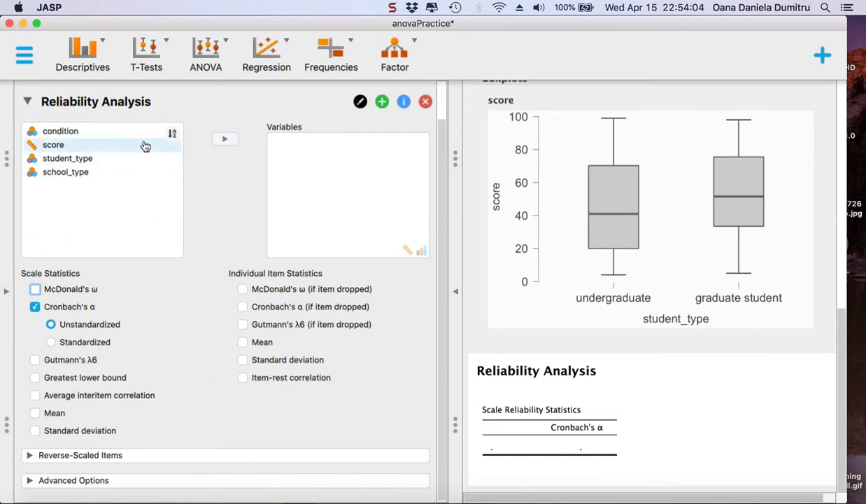
click(221, 203)
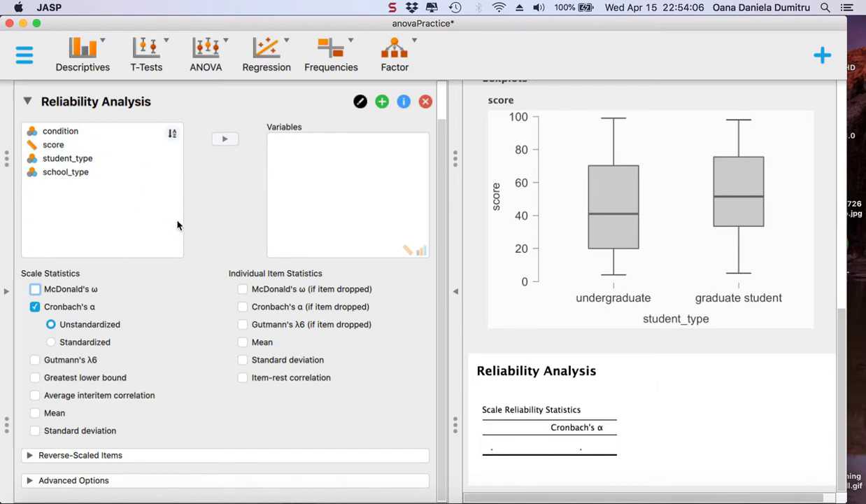
click(116, 172)
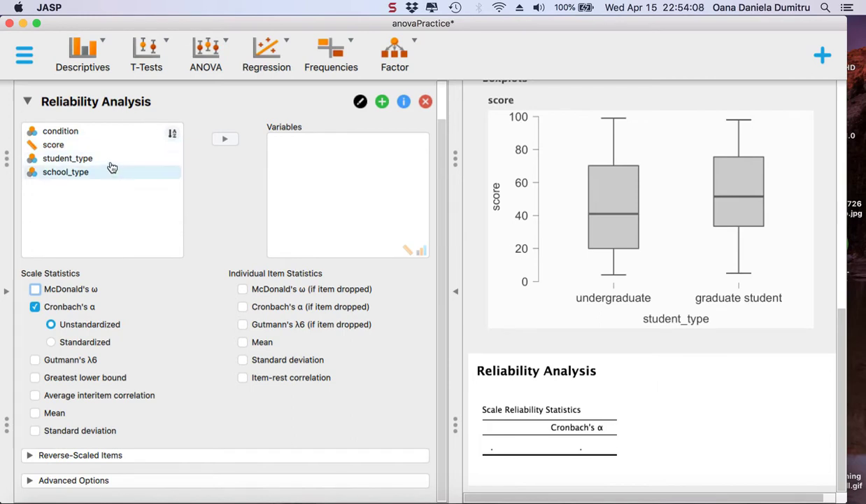
Add score and student_type as the variables of the Reliability Analysis.
click(39, 146)
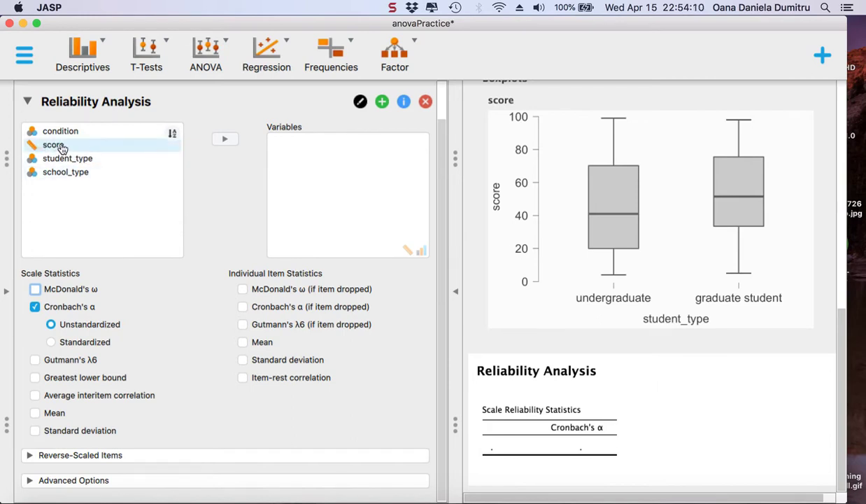
click(64, 131)
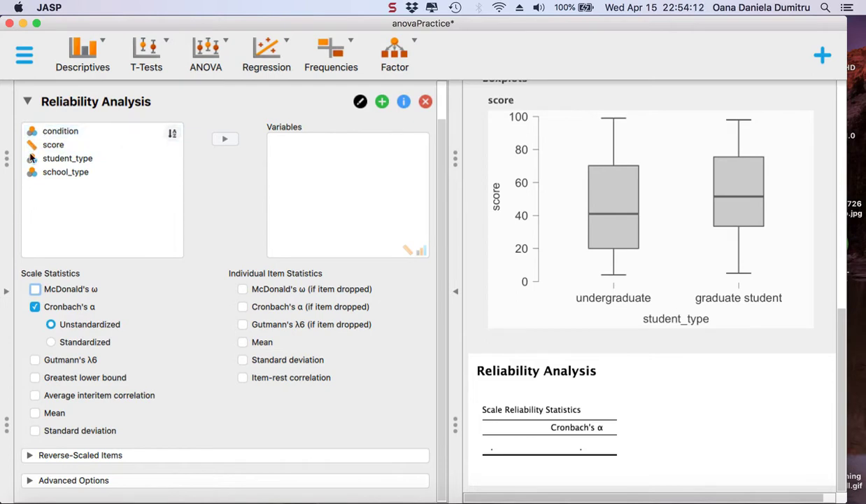
click(56, 161)
click(49, 146)
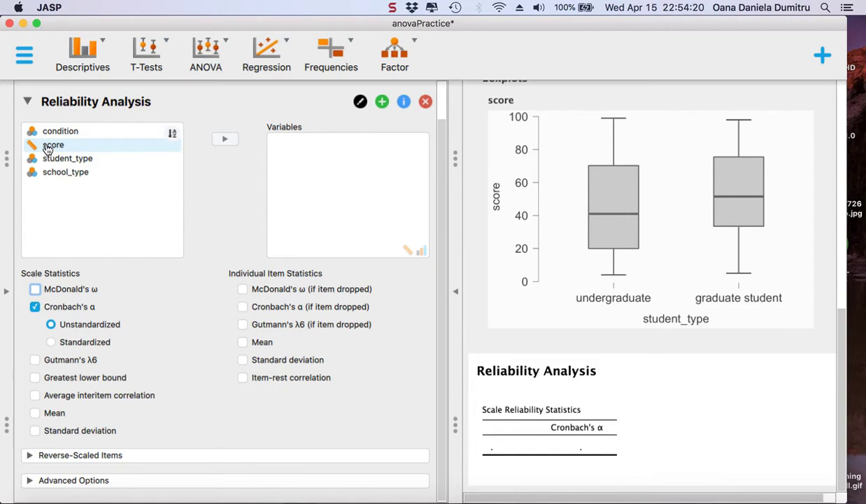
click(48, 147)
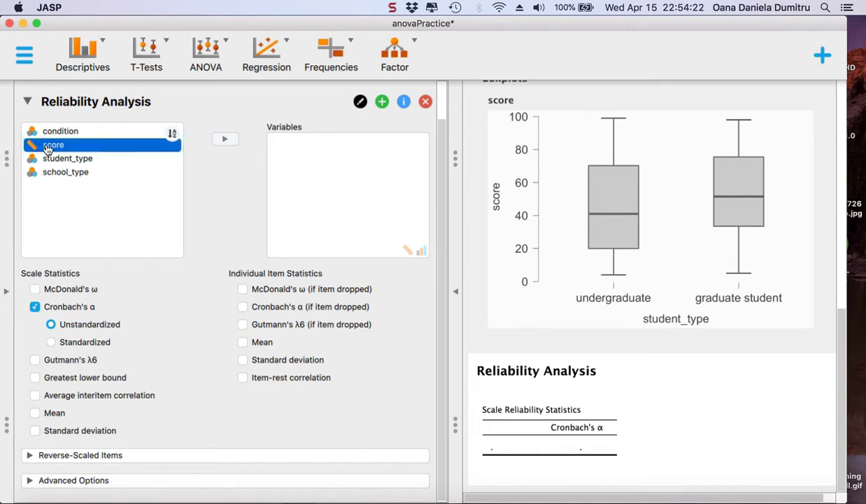
click(224, 139)
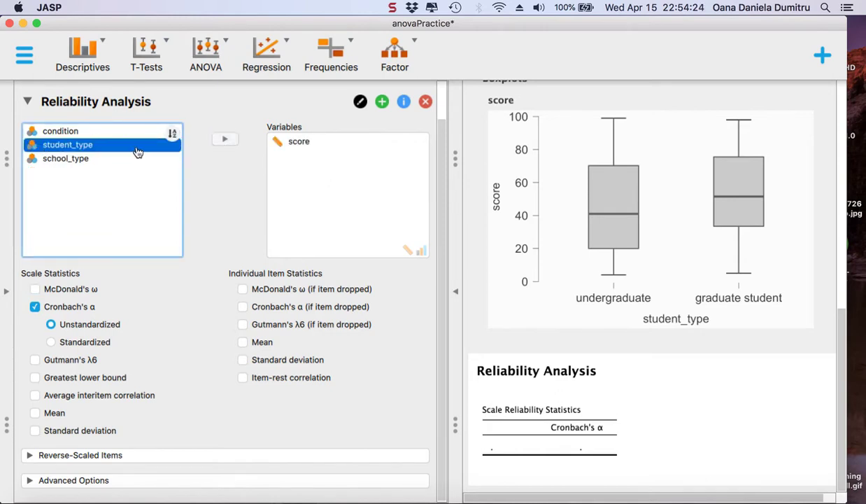
click(224, 143)
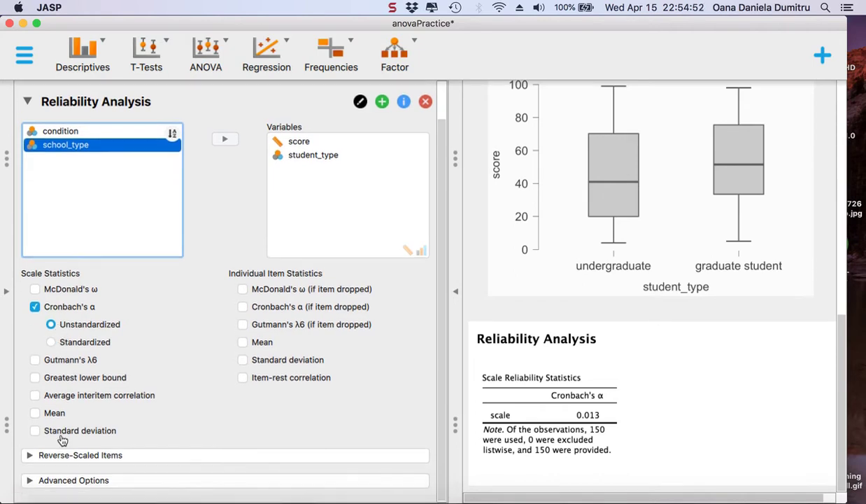
Expand the Reverse-Scaled Items options of the Reliability Analysis and collapse the whole analysis form.
click(31, 457)
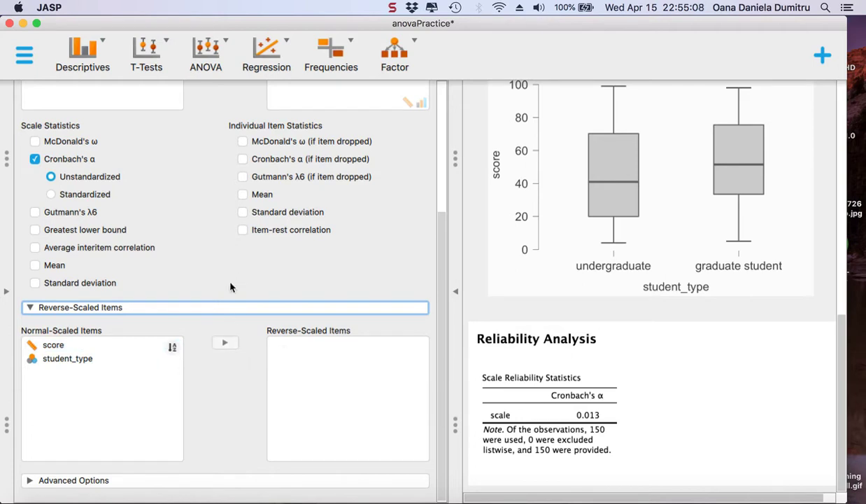
scroll(231, 287, up, 5)
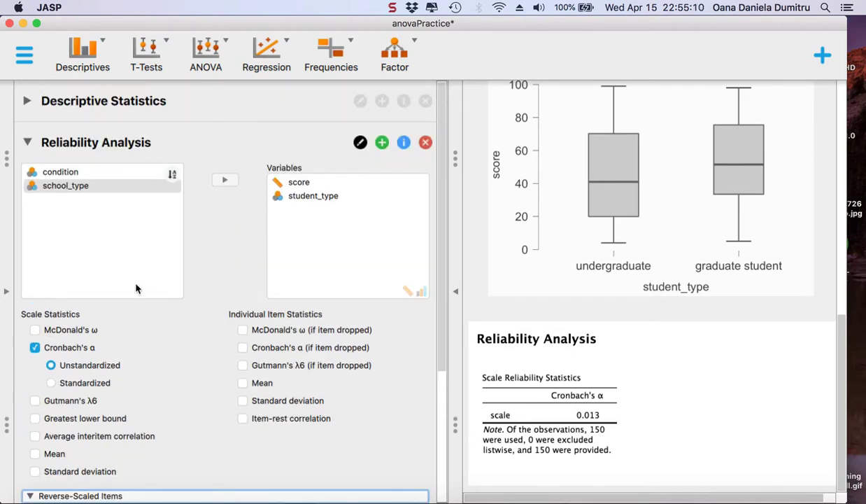
click(29, 144)
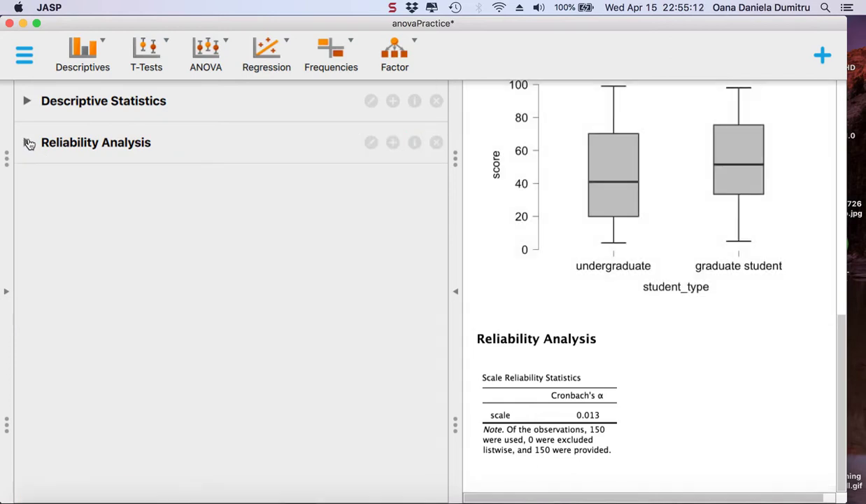
scroll(616, 345, up, 3)
scroll(616, 345, up, 5)
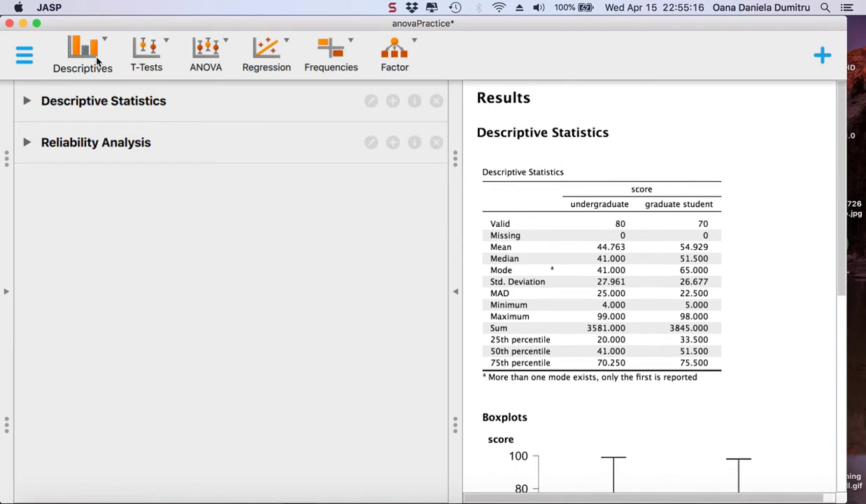
Run a classical Independent Samples T-Test with score as the variable and student_type as the grouping variable.
click(153, 55)
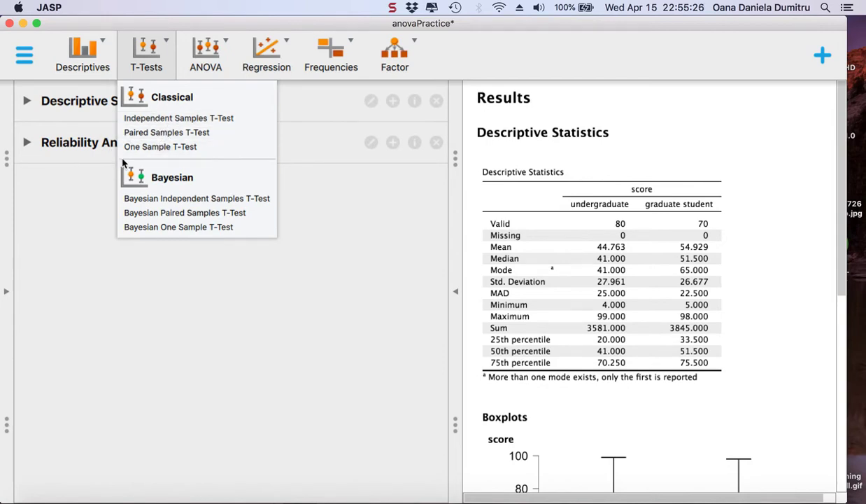
click(171, 122)
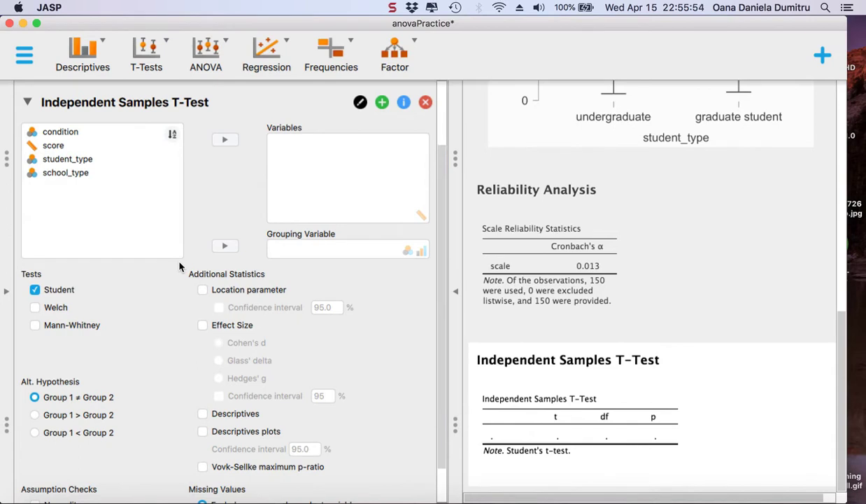
click(64, 148)
click(225, 143)
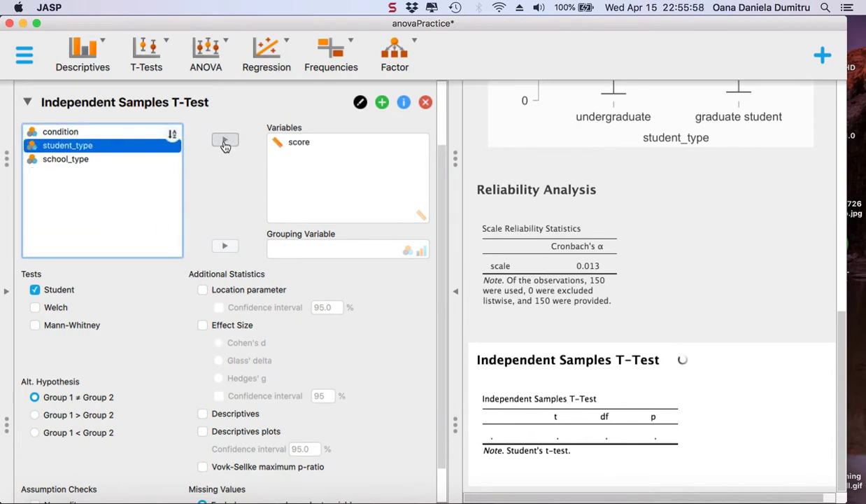
click(71, 132)
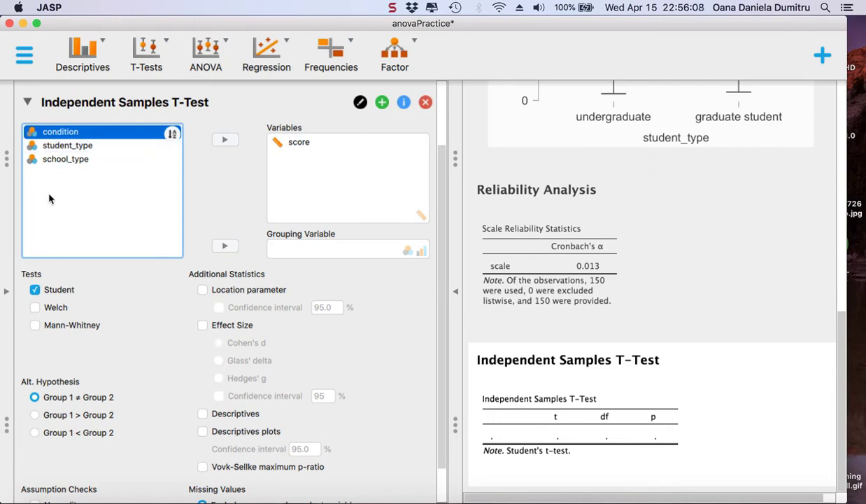
click(66, 147)
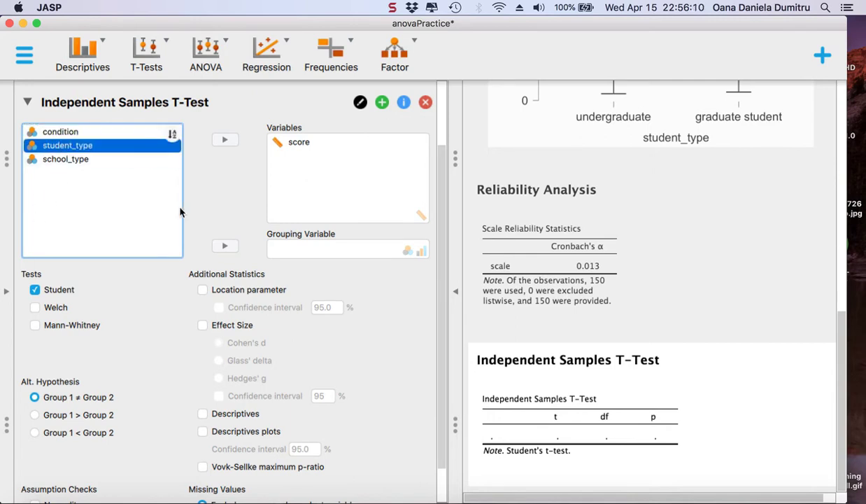
click(218, 245)
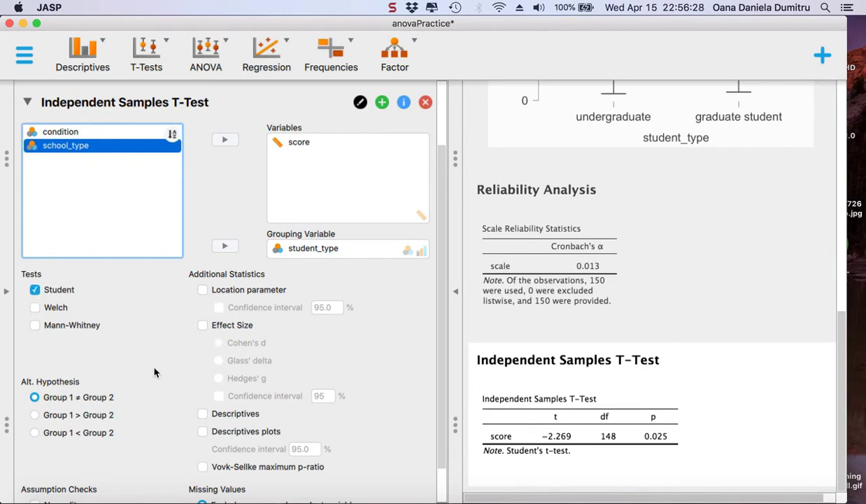
Examine the t-test's options and its t, df and p results alongside the group means in the descriptive statistics table.
scroll(155, 374, down, 3)
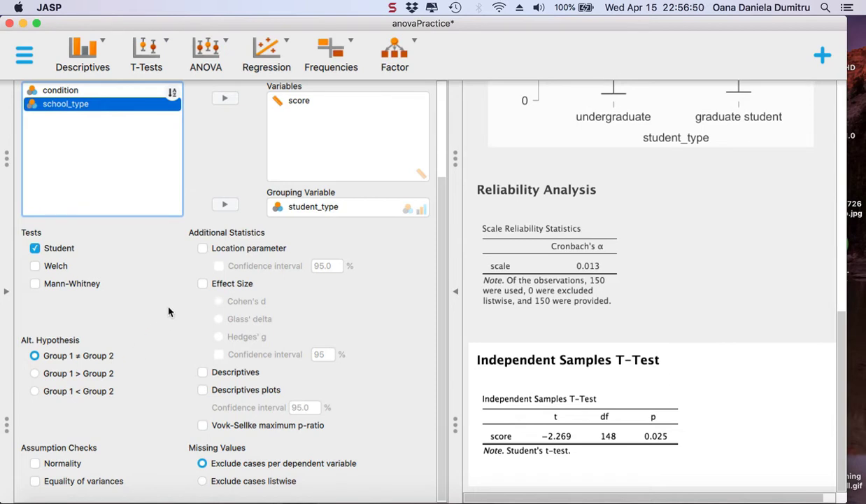
scroll(168, 311, up, 1)
mouse_move(489, 369)
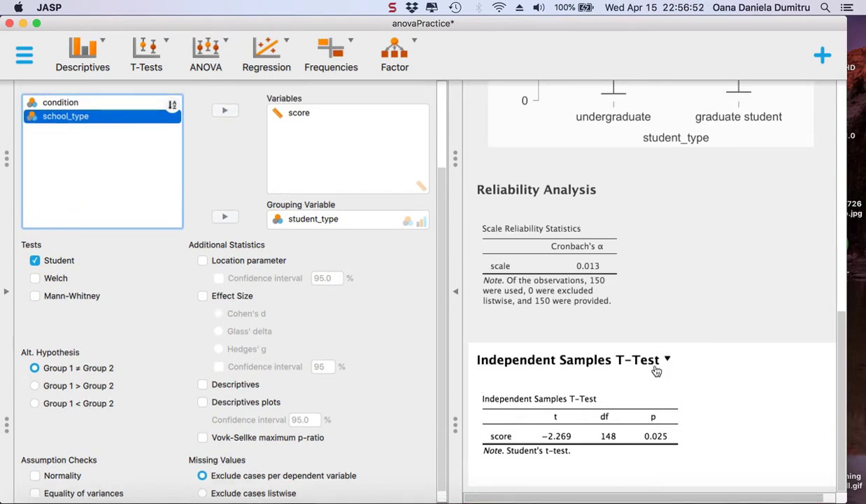
mouse_move(561, 428)
scroll(616, 373, up, 5)
scroll(616, 375, up, 10)
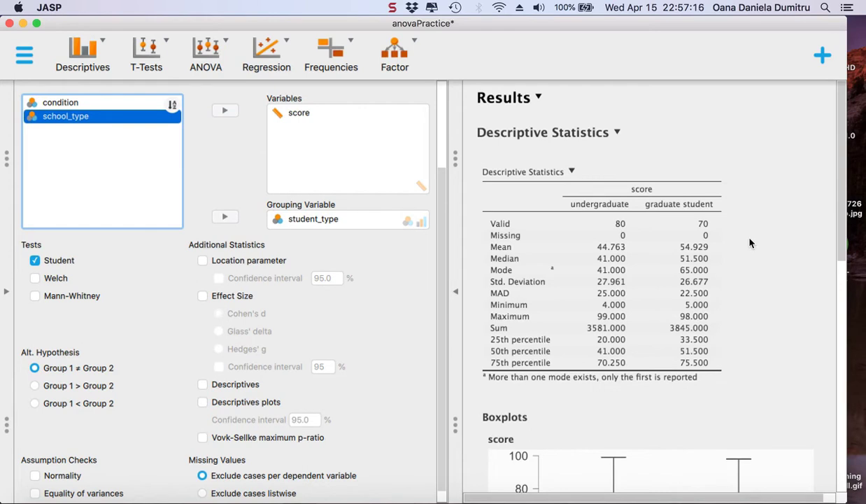
scroll(749, 243, down, 10)
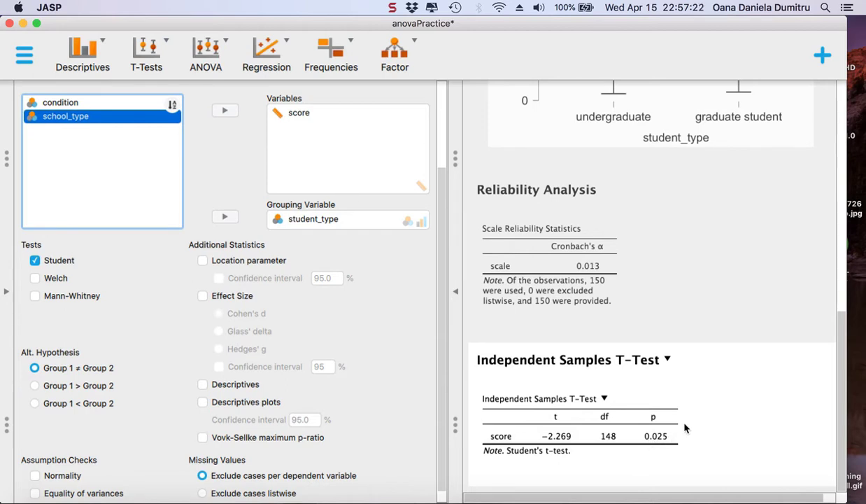
scroll(640, 222, up, 1)
scroll(640, 223, up, 5)
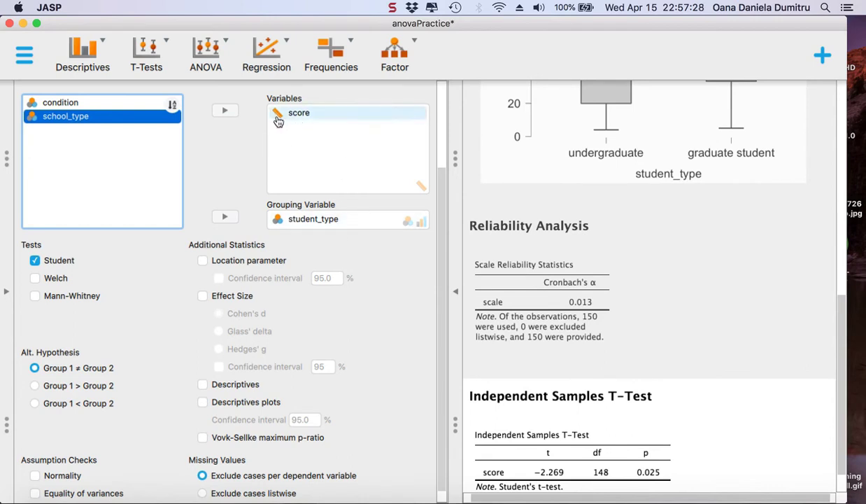
scroll(244, 187, down, 2)
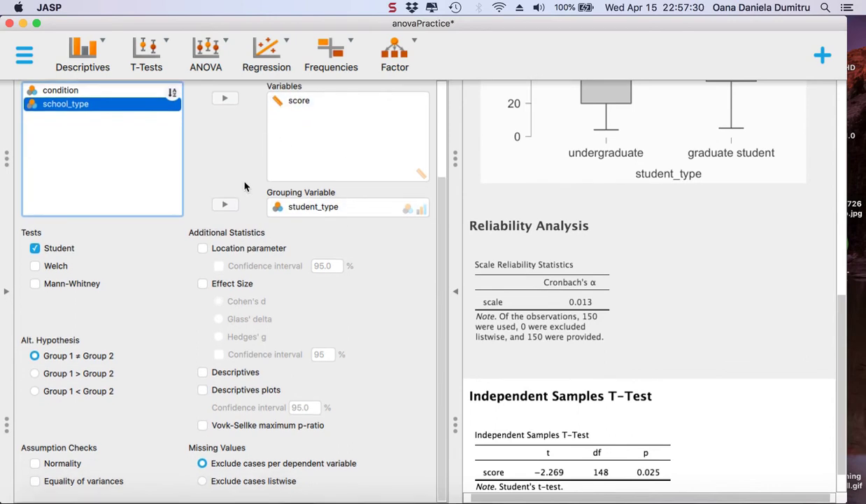
Start a classical Paired Samples T-Test and select condition among its available variables.
click(140, 55)
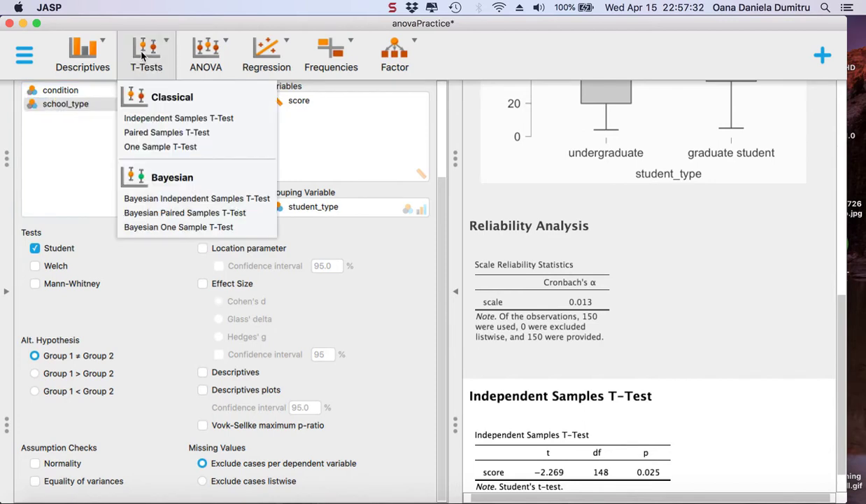
click(168, 132)
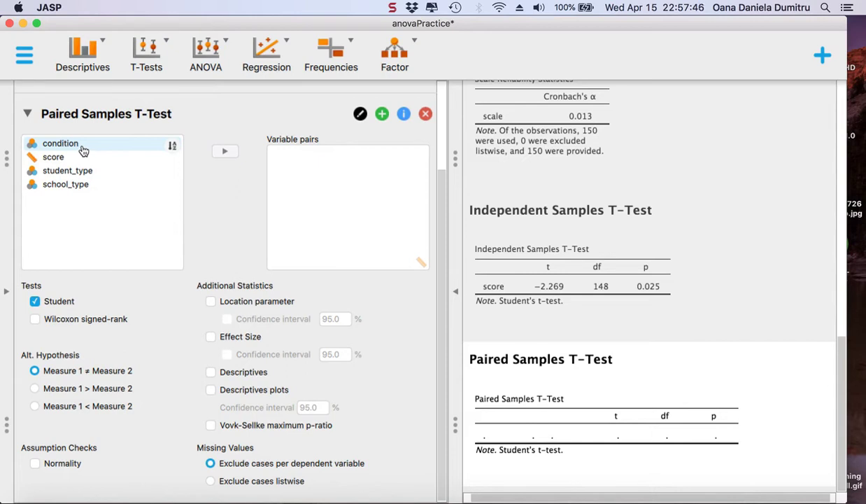
click(81, 146)
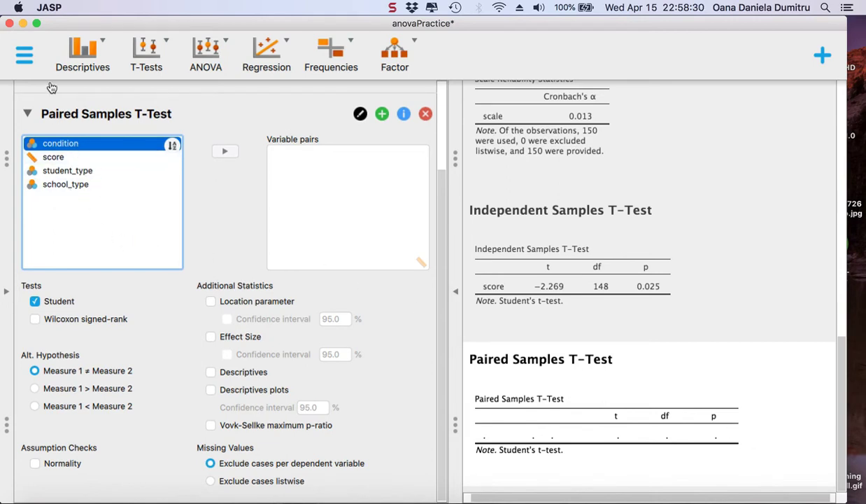
Start a classical ANOVA and assign score as the dependent variable.
click(205, 60)
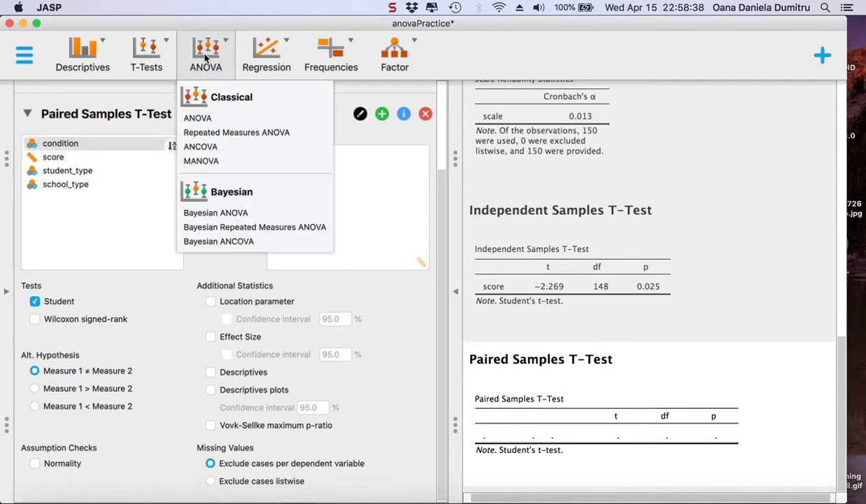
click(146, 57)
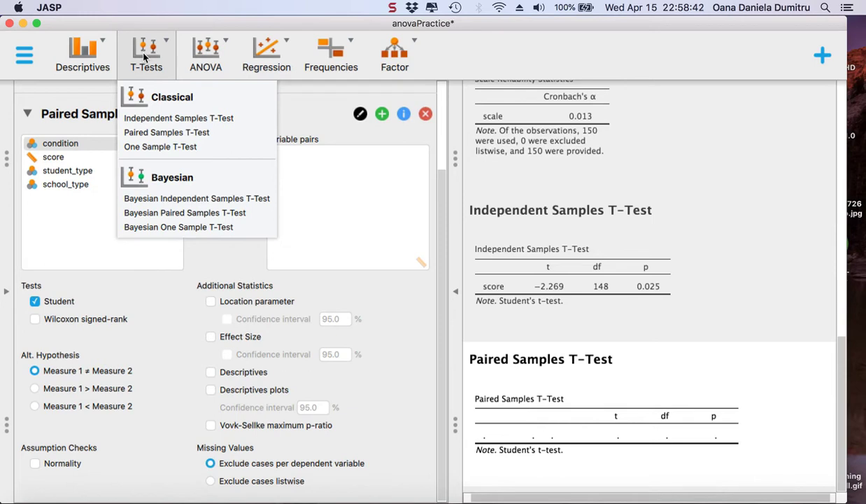
click(145, 56)
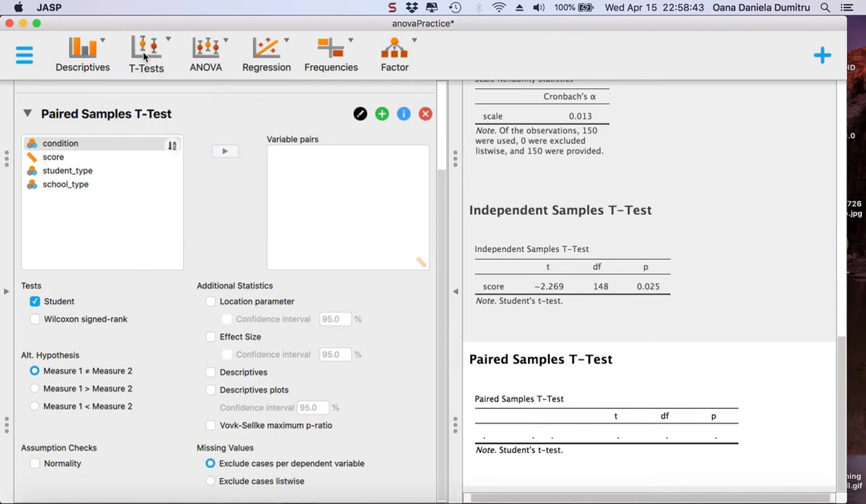
click(207, 56)
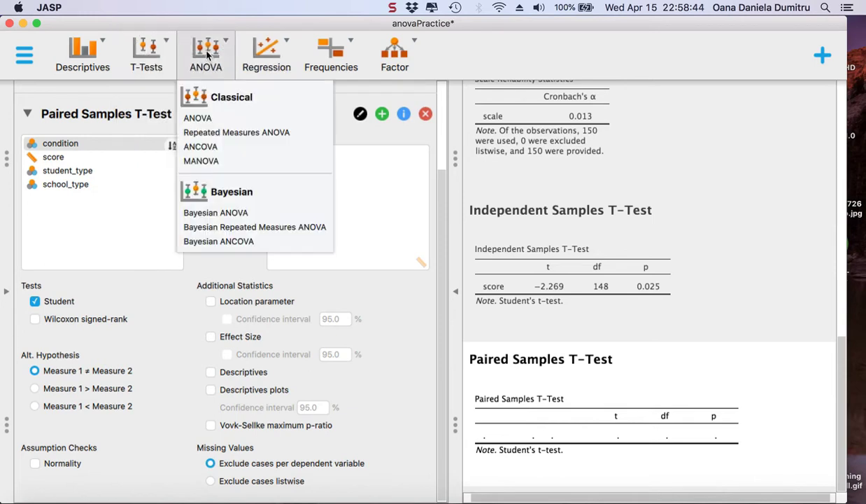
click(194, 120)
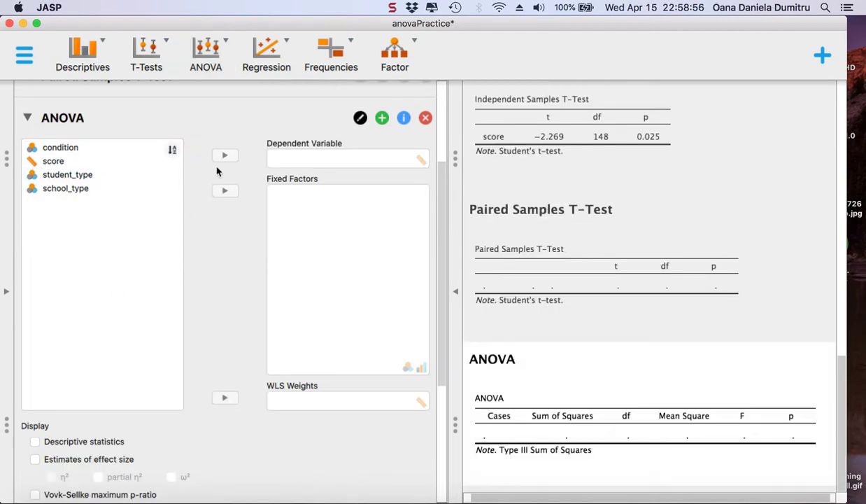
click(63, 161)
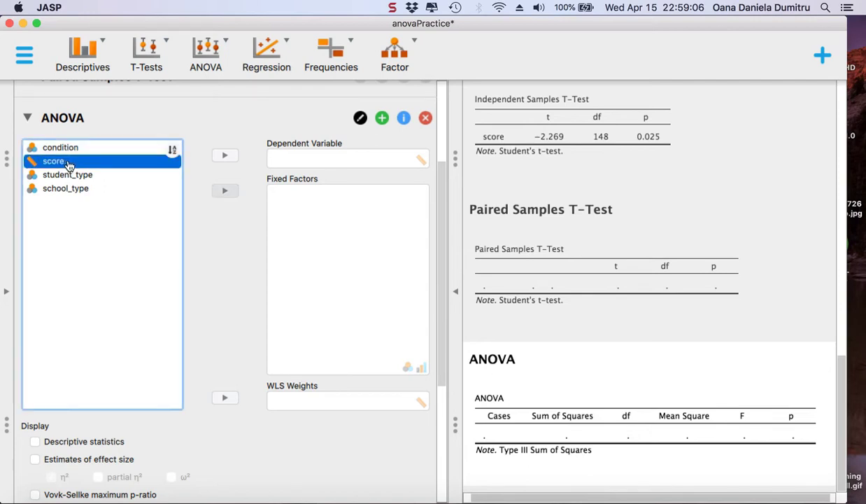
click(224, 155)
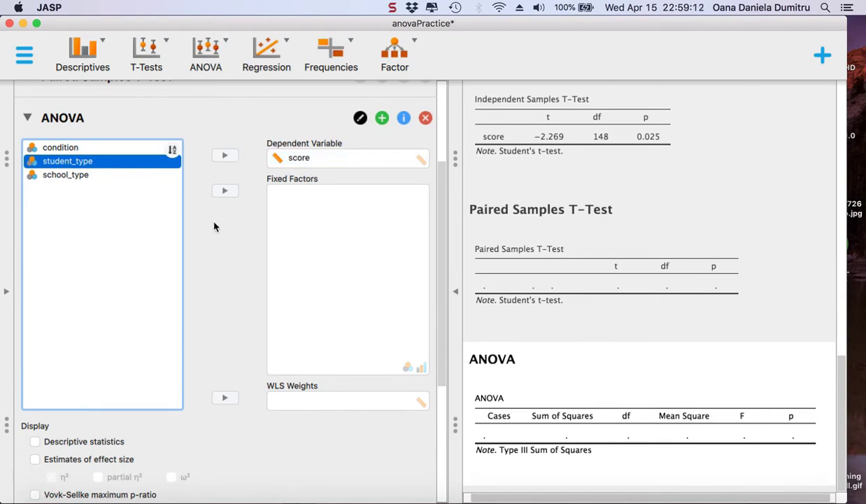
Add condition as a fixed factor of the ANOVA and look over the remaining options.
click(115, 147)
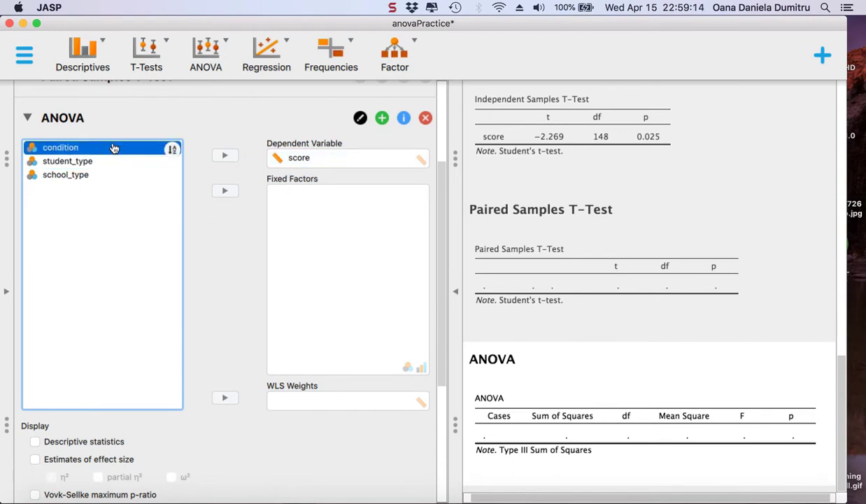
click(217, 197)
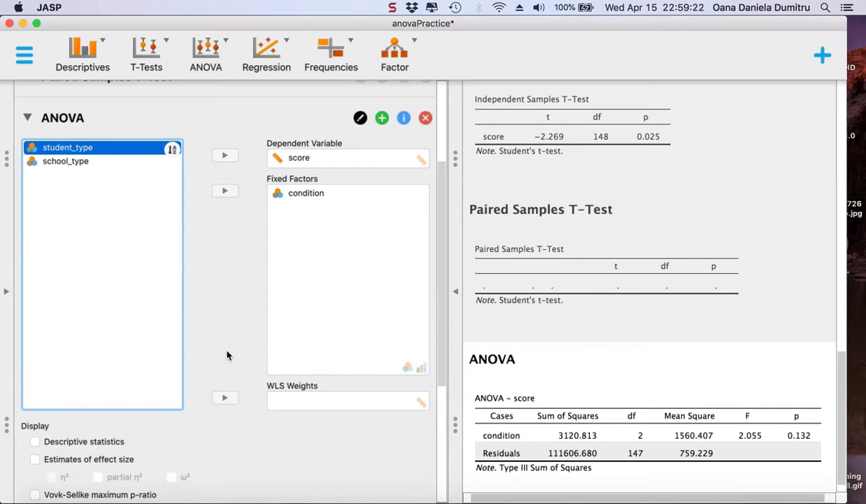
scroll(227, 355, down, 3)
scroll(227, 355, up, 2)
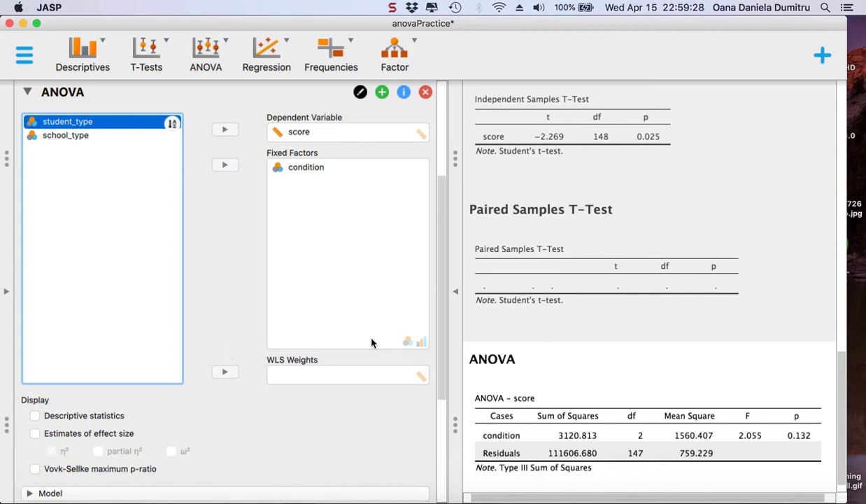
Add condition to the ANOVA's post hoc tests, keeping the Standard type and Tukey correction.
scroll(466, 331, down, 2)
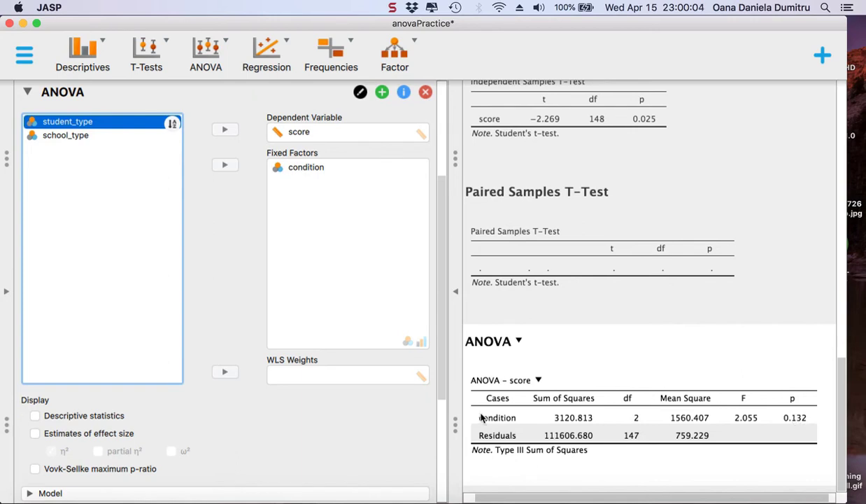
scroll(348, 418, down, 3)
scroll(348, 418, down, 3)
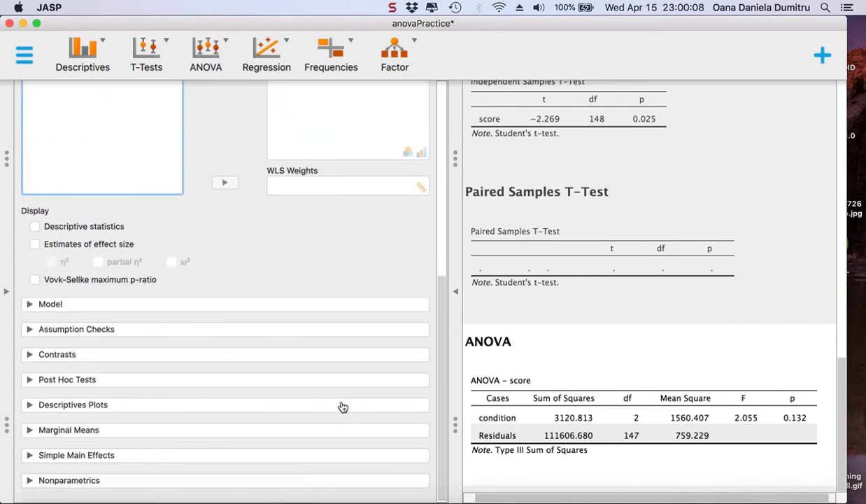
click(30, 382)
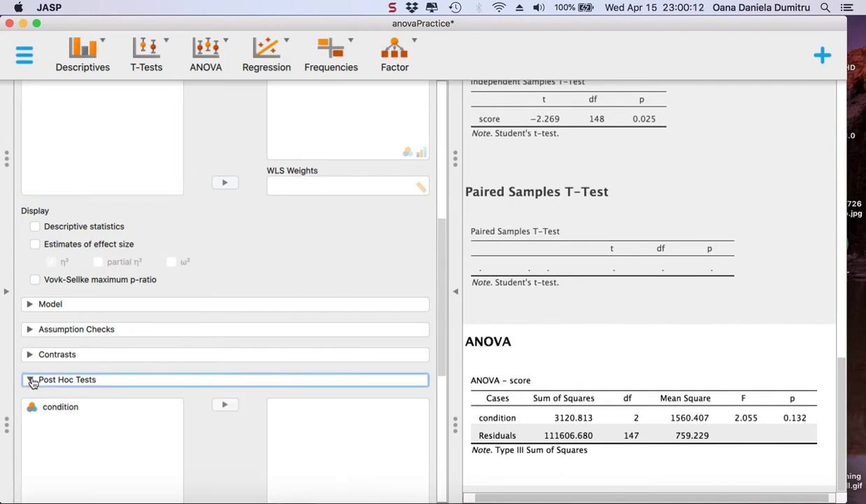
scroll(196, 406, down, 5)
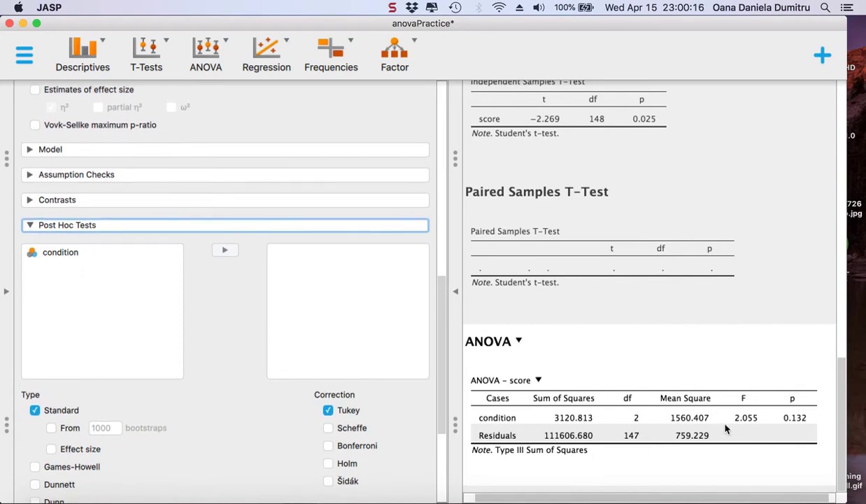
click(63, 252)
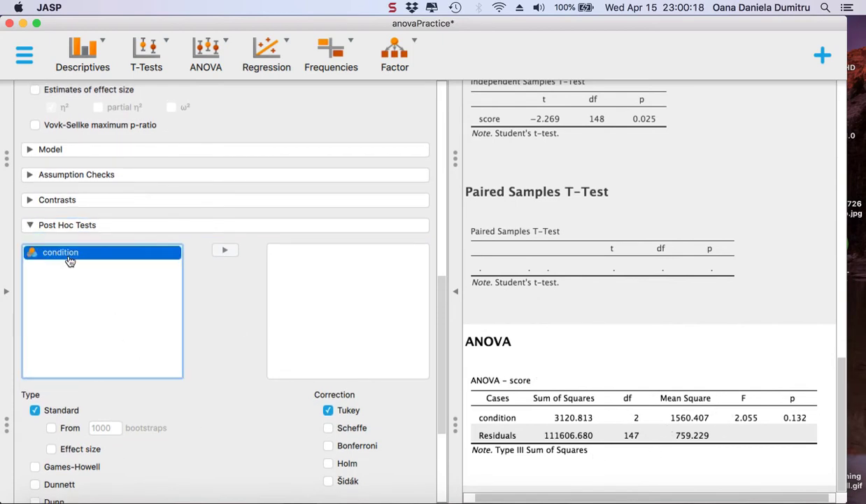
click(222, 253)
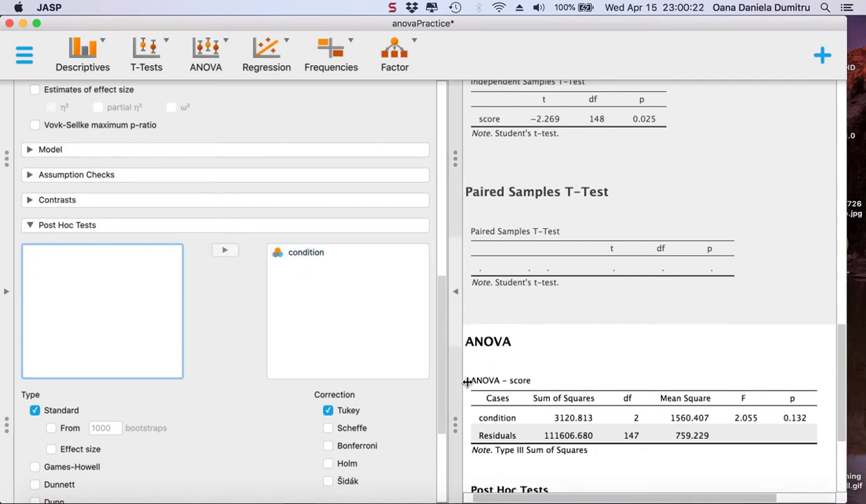
Examine the post hoc comparisons of the three caffeine conditions, including Tukey p-values, and the available test types, corrections and display options.
scroll(600, 353, down, 5)
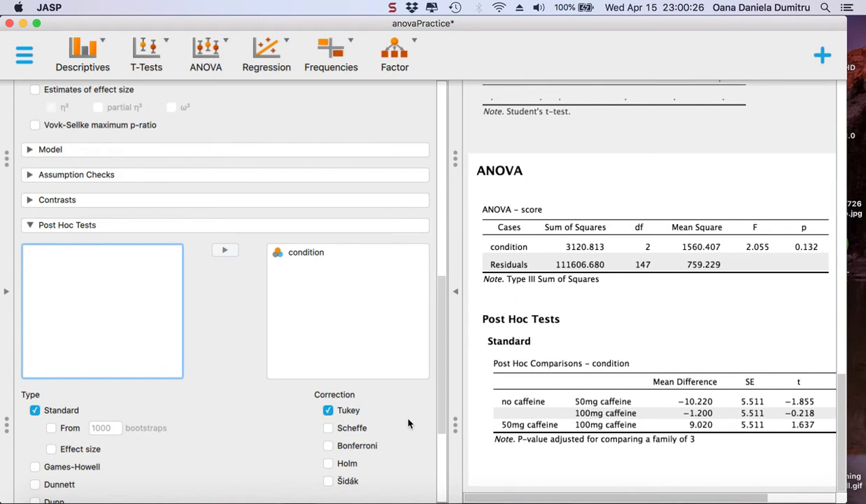
scroll(295, 420, down, 2)
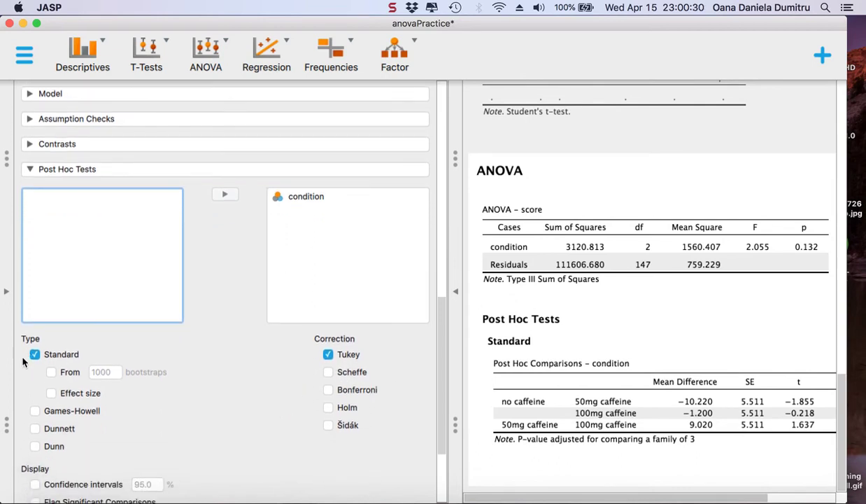
scroll(23, 360, down, 2)
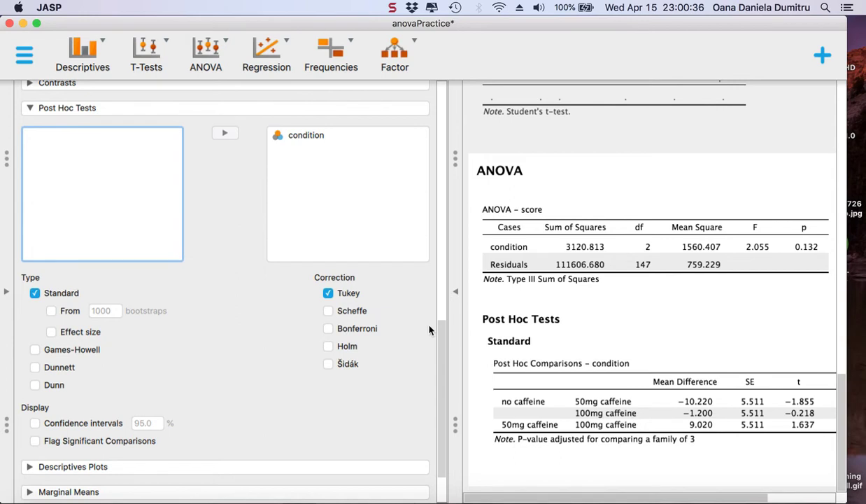
scroll(430, 330, down, 1)
scroll(609, 374, right, 5)
scroll(609, 374, down, 2)
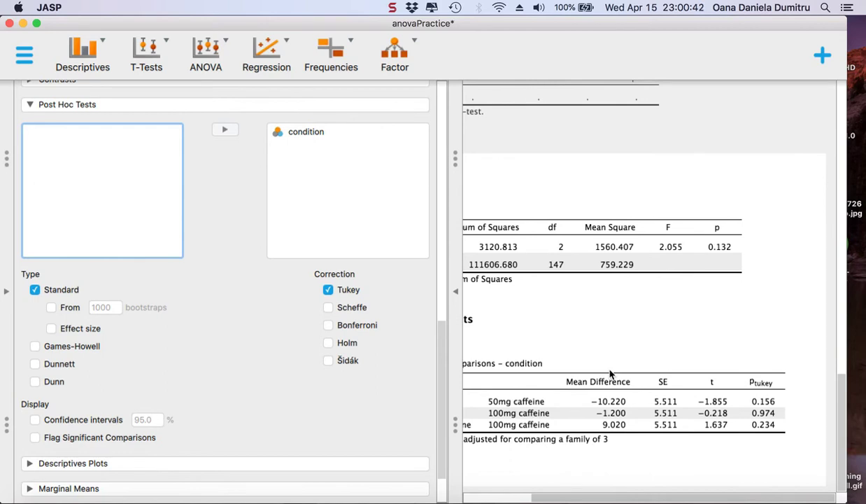
scroll(610, 374, left, 5)
scroll(609, 374, right, 5)
scroll(609, 374, left, 5)
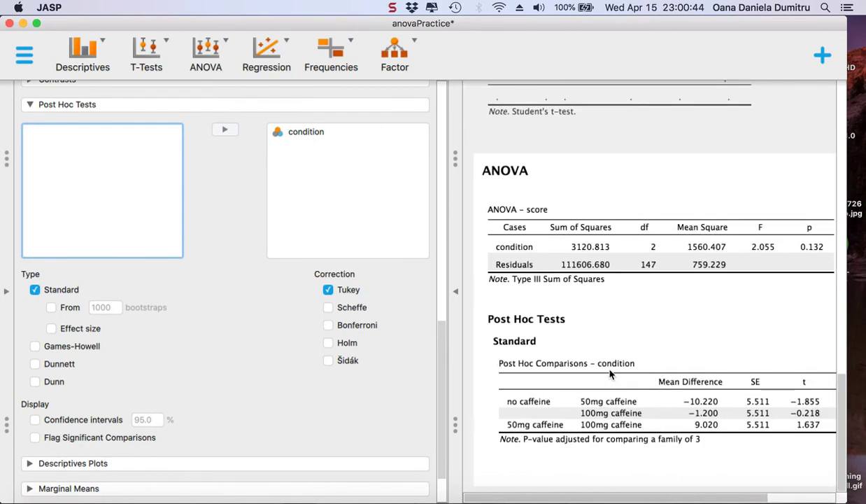
scroll(609, 375, right, 5)
scroll(609, 374, left, 5)
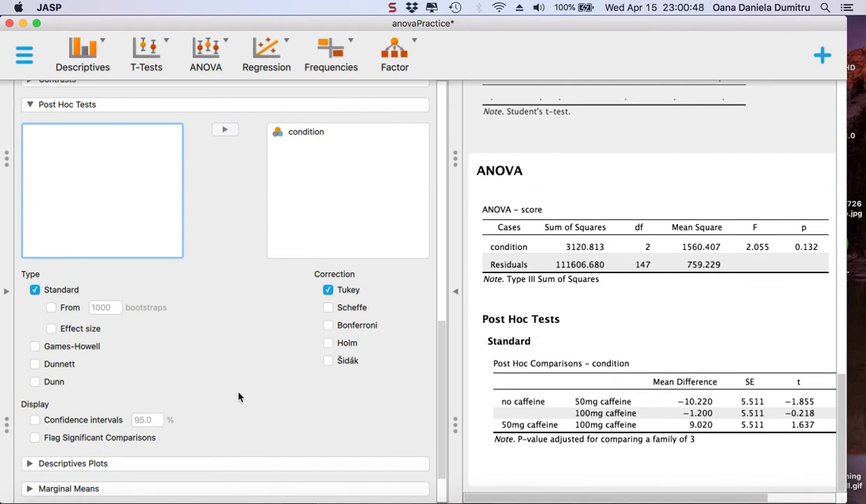
scroll(238, 396, down, 4)
scroll(511, 412, right, 5)
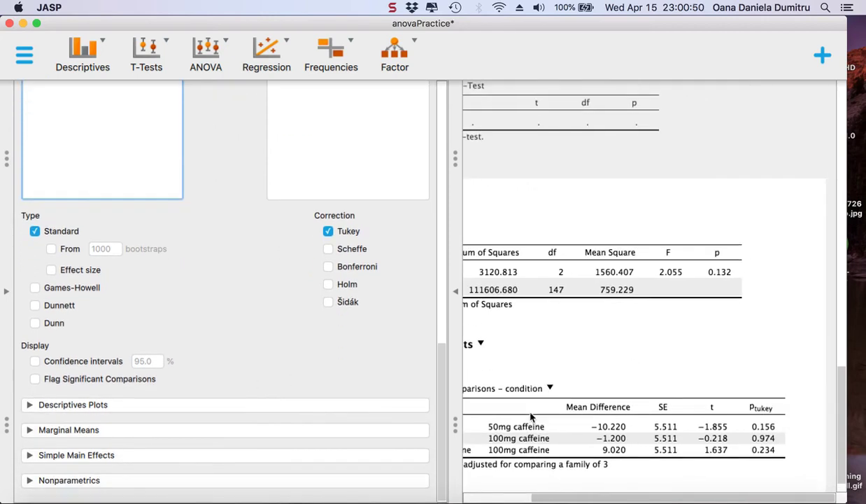
scroll(528, 415, left, 5)
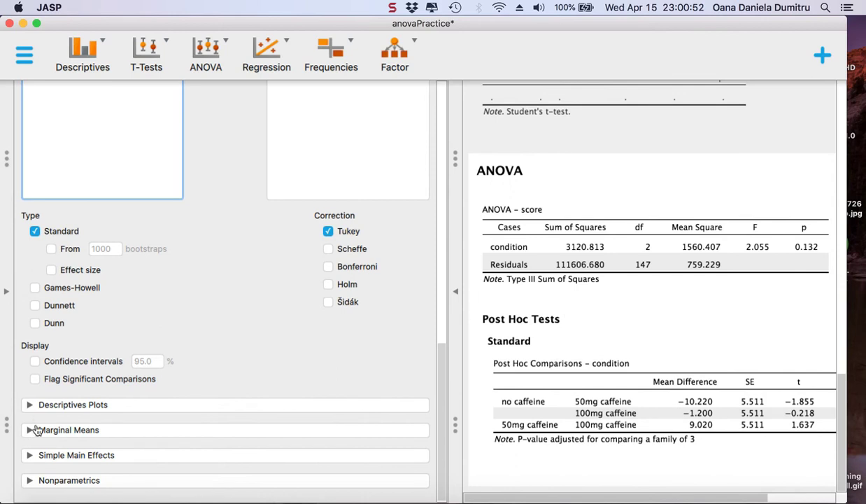
Add a descriptives plot to the ANOVA with condition on the horizontal axis.
click(31, 405)
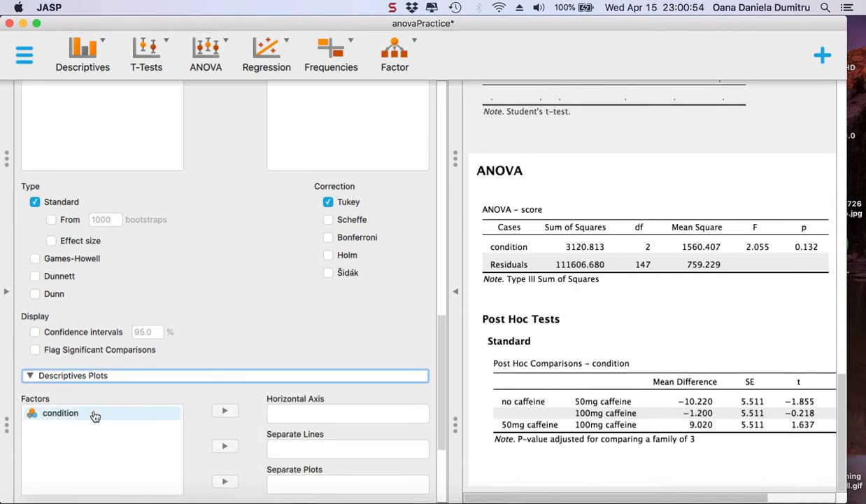
click(85, 413)
click(223, 411)
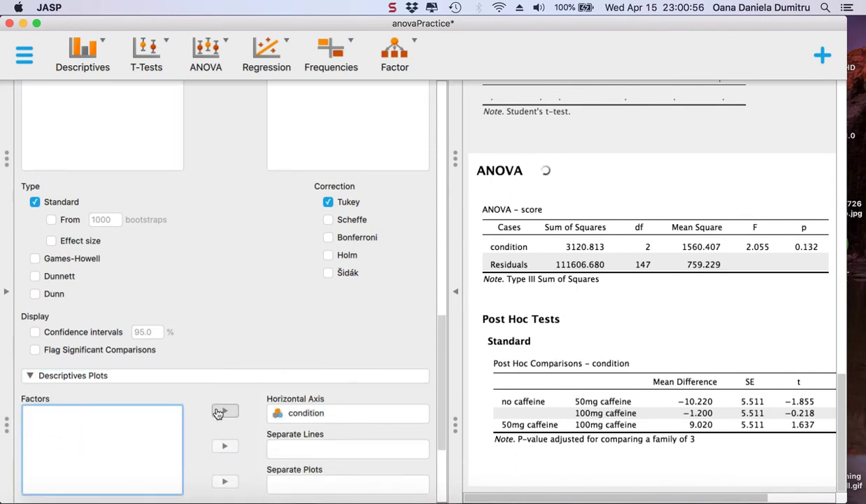
scroll(217, 413, down, 5)
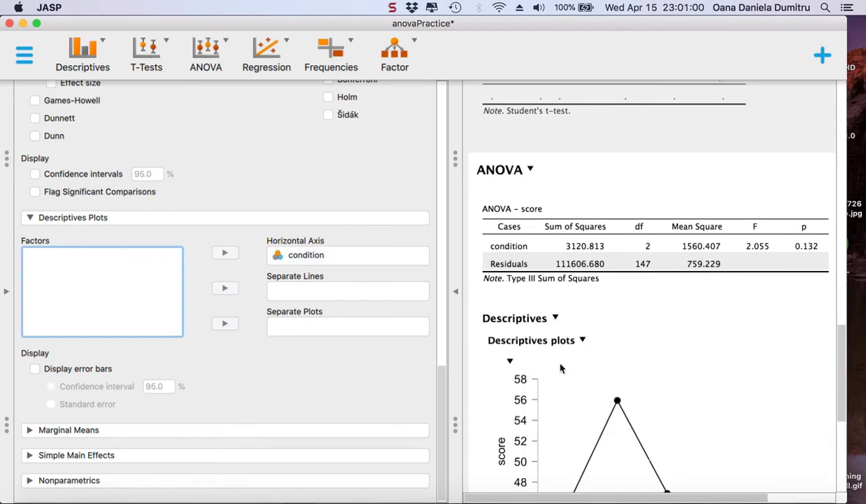
scroll(560, 367, down, 5)
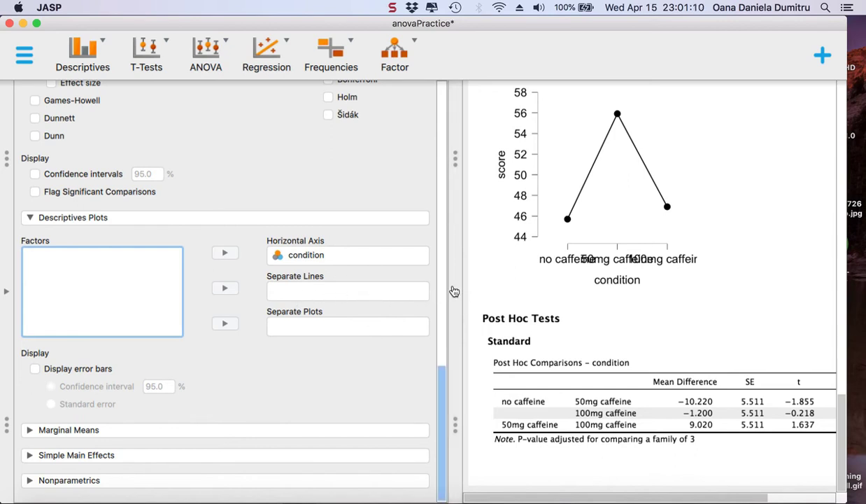
Widen the descriptives plot to separate its condition labels, and review it alongside the ANOVA and post hoc tables.
click(455, 290)
scroll(154, 276, up, 2)
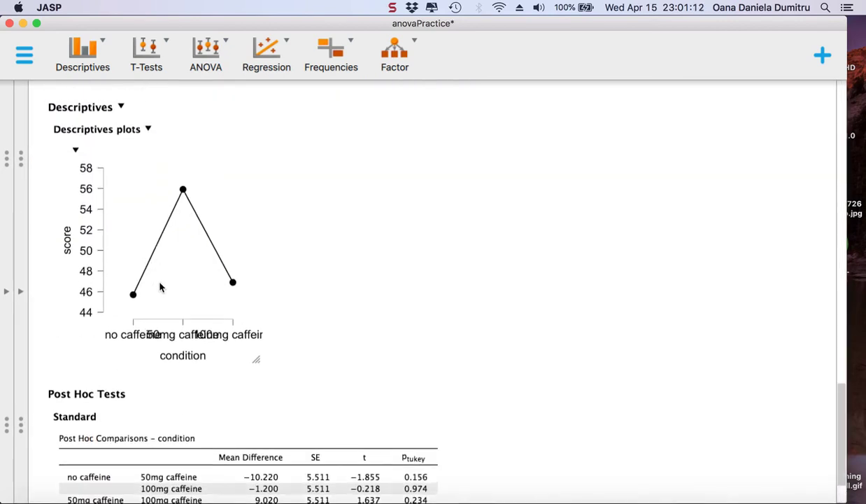
drag(256, 359, 423, 330)
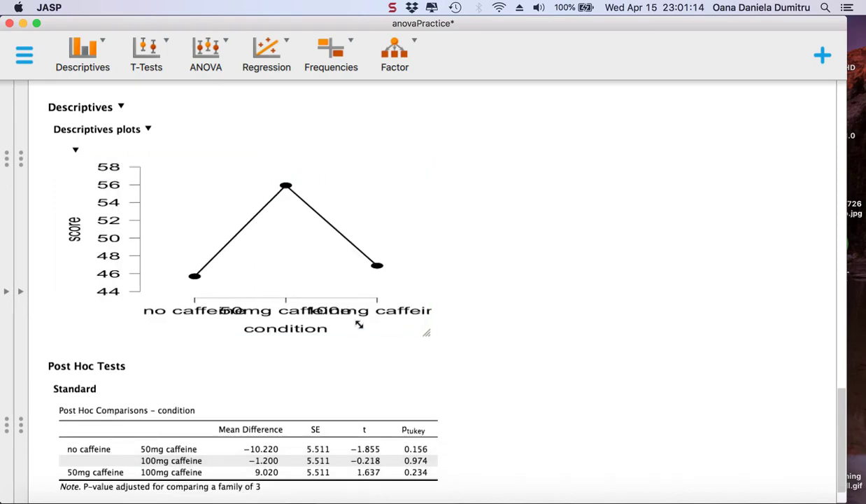
click(409, 328)
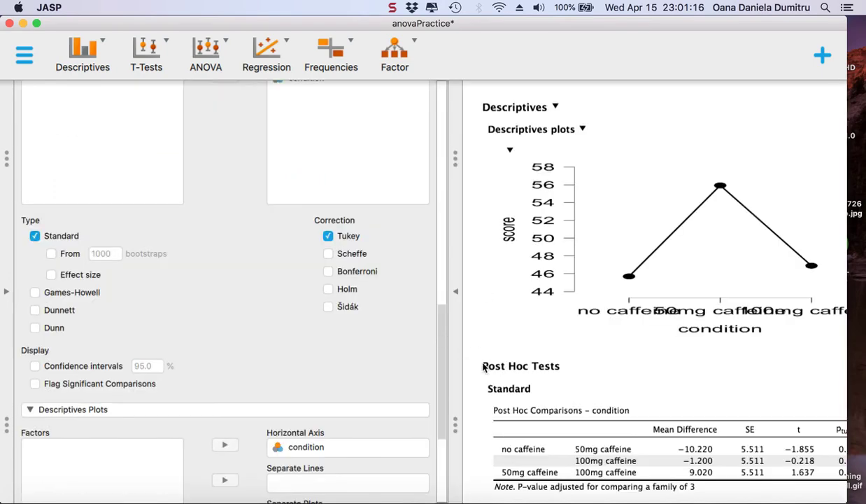
click(457, 348)
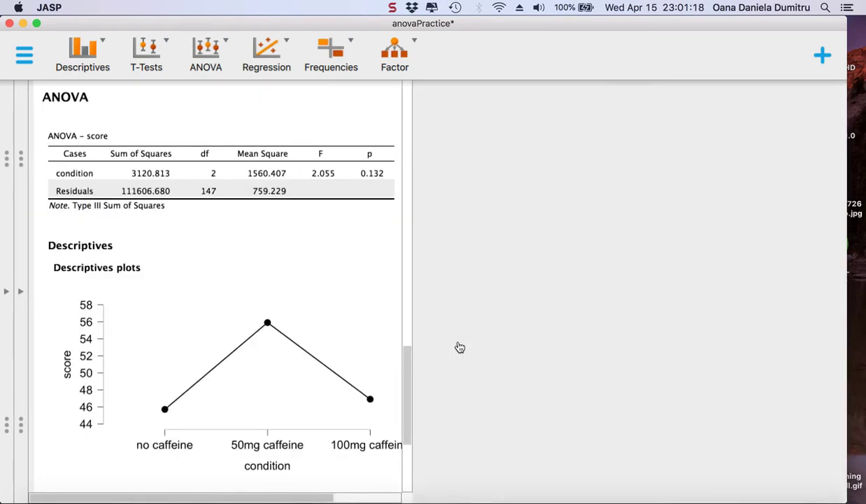
scroll(406, 334, down, 5)
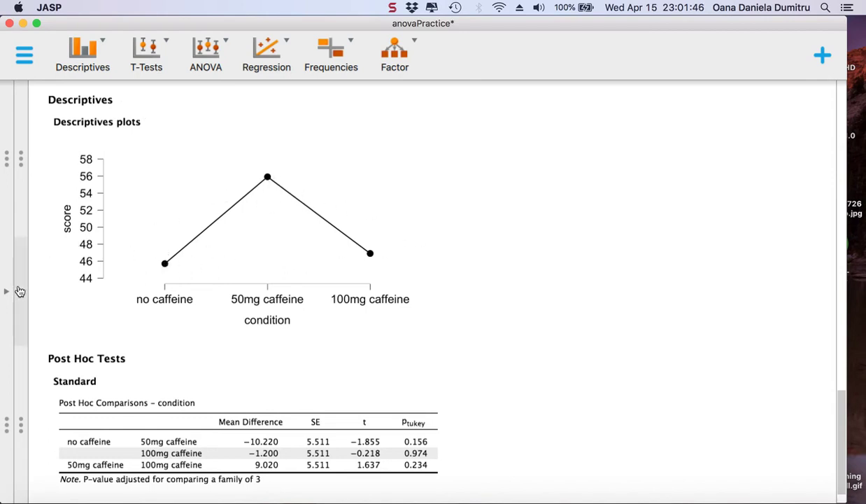
scroll(294, 157, up, 5)
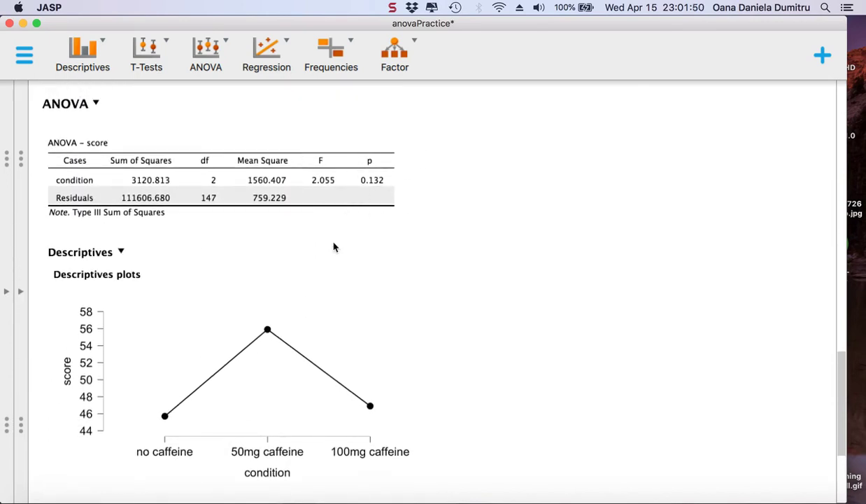
scroll(333, 247, down, 3)
scroll(333, 246, down, 1)
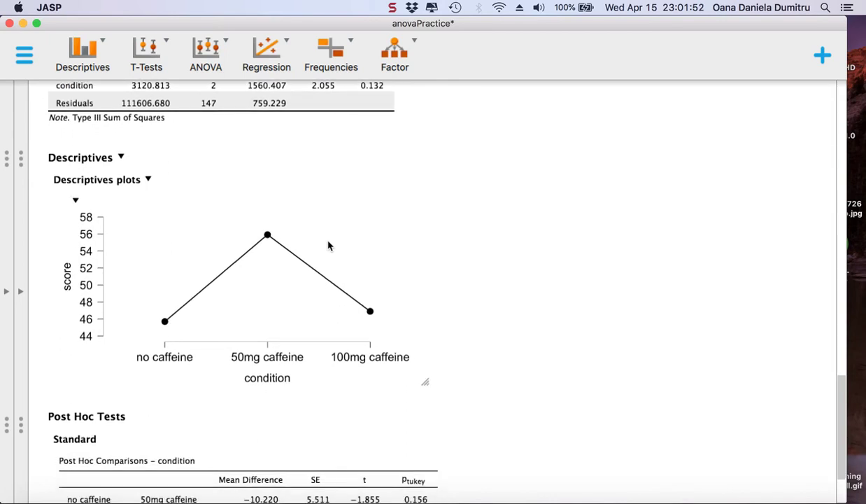
click(19, 304)
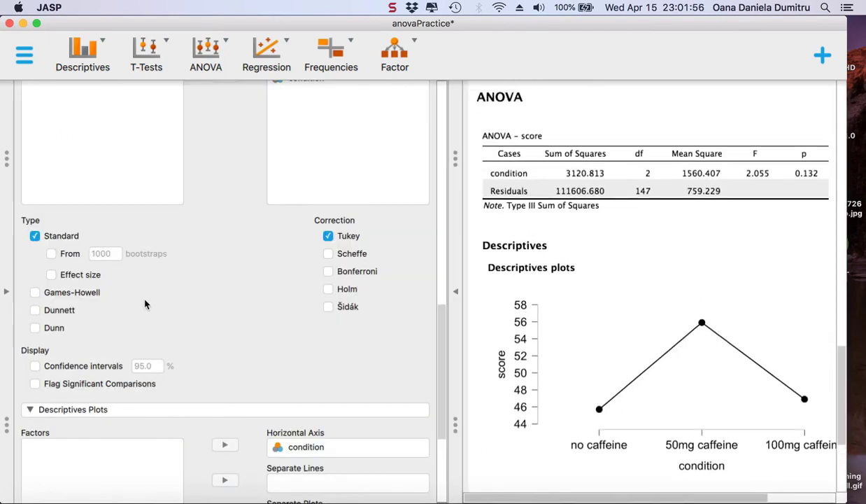
Start a second classical ANOVA and assign score as its dependent variable.
scroll(143, 297, up, 3)
click(199, 60)
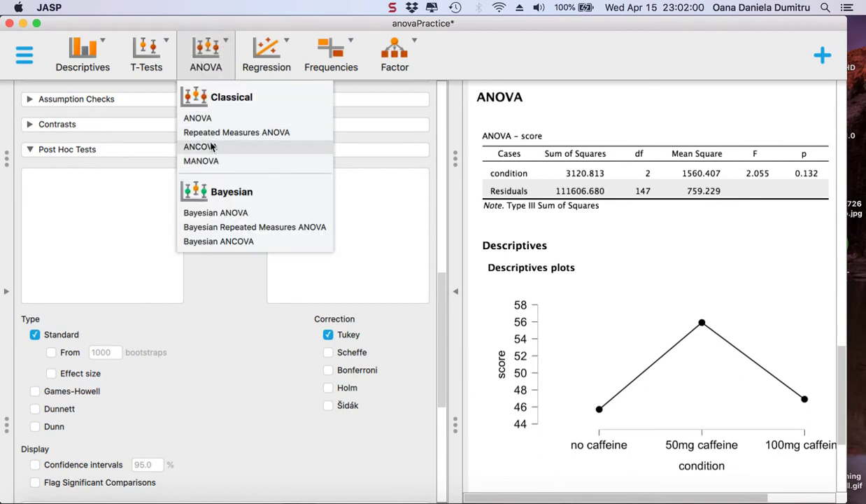
click(199, 119)
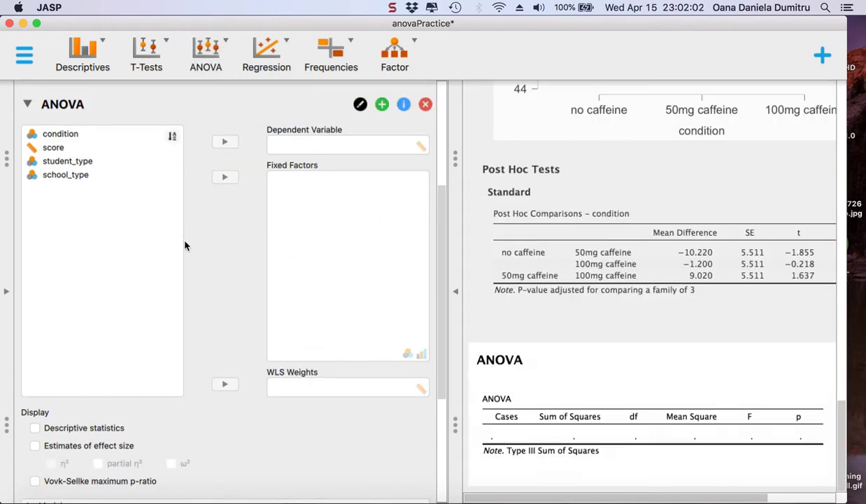
click(62, 149)
click(225, 142)
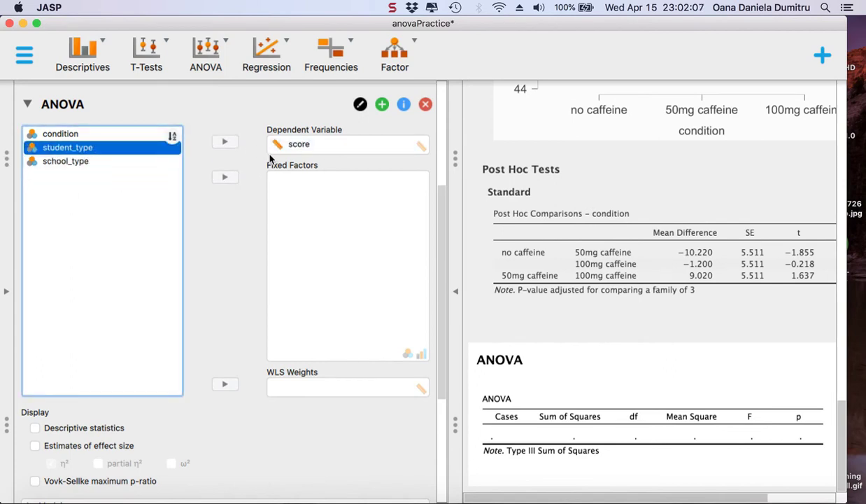
Add condition, student_type and school_type as fixed factors and examine the main effects and interactions in the full ANOVA table.
click(61, 134)
click(226, 179)
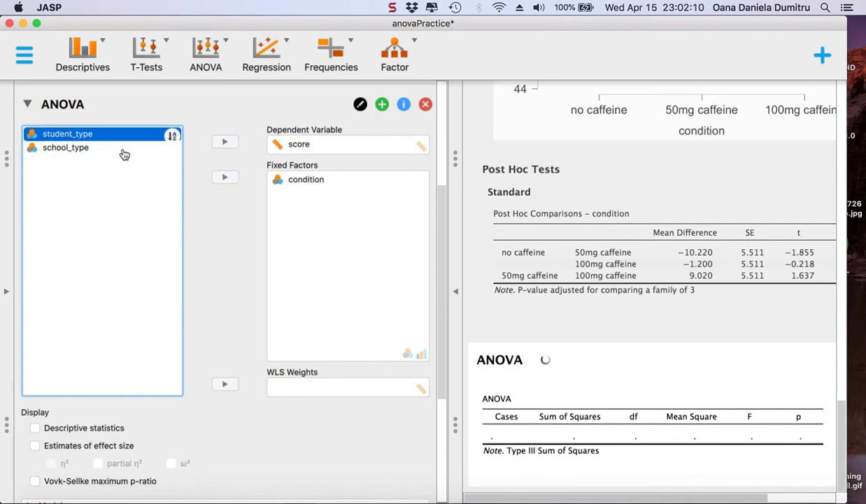
click(224, 177)
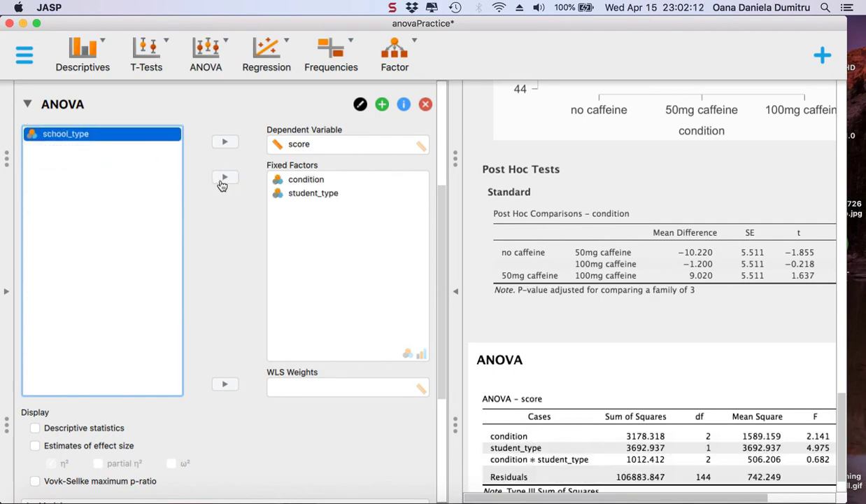
click(224, 179)
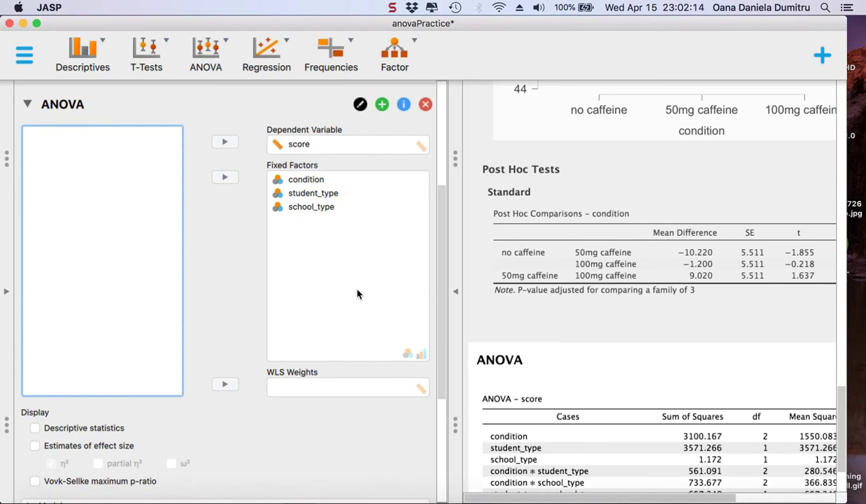
scroll(548, 360, down, 5)
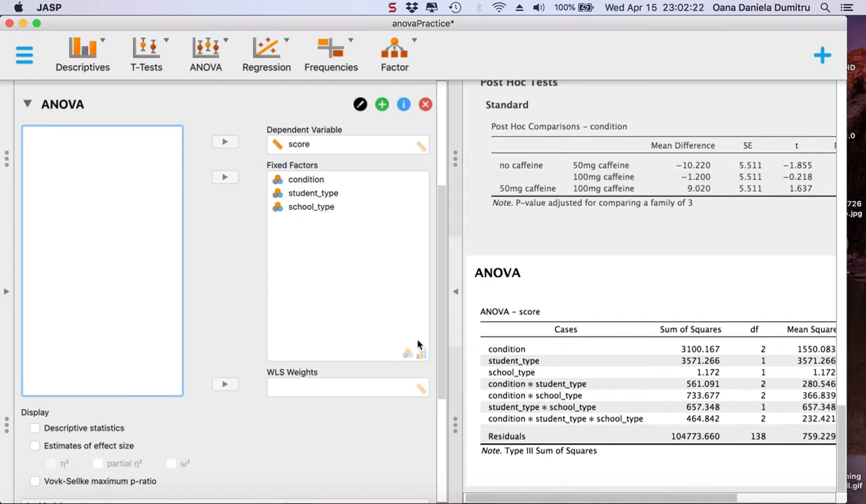
click(455, 291)
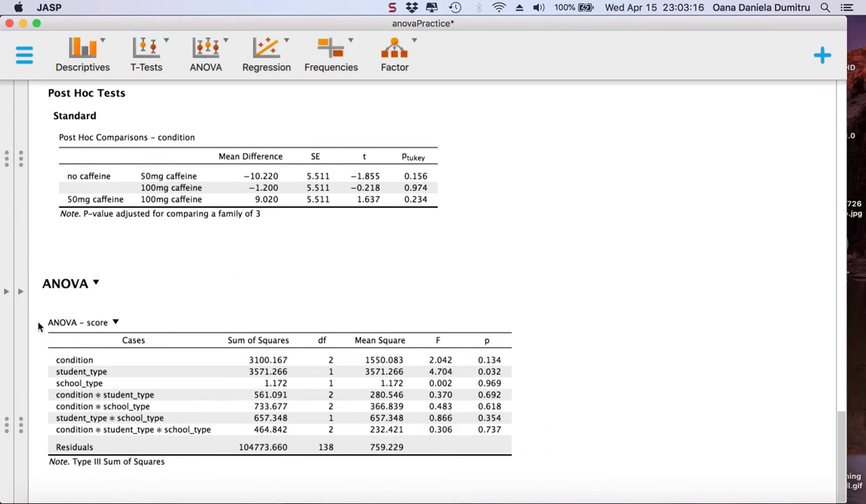
click(23, 303)
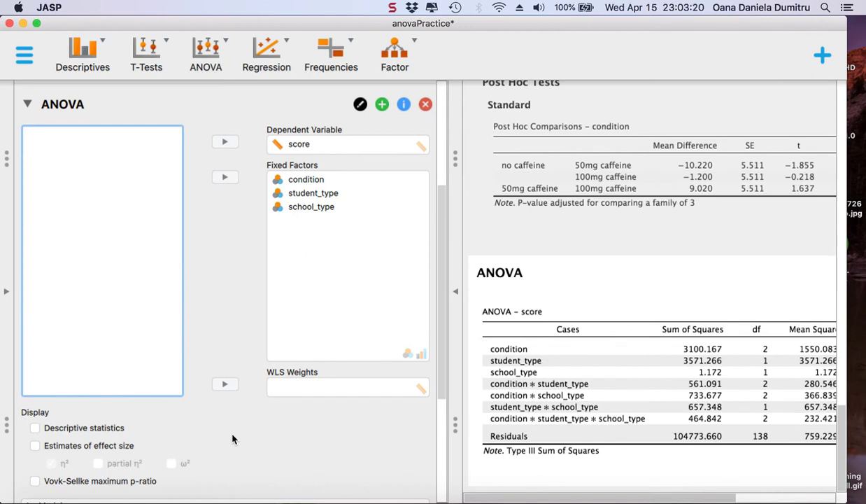
Examine the model, assumption check and post hoc options available for the three-factor ANOVA, including the correction types.
scroll(233, 439, down, 5)
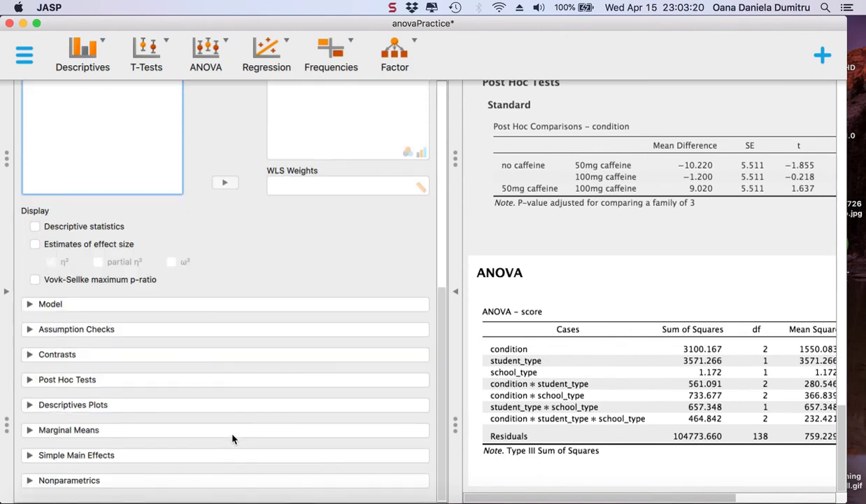
click(30, 305)
click(30, 305)
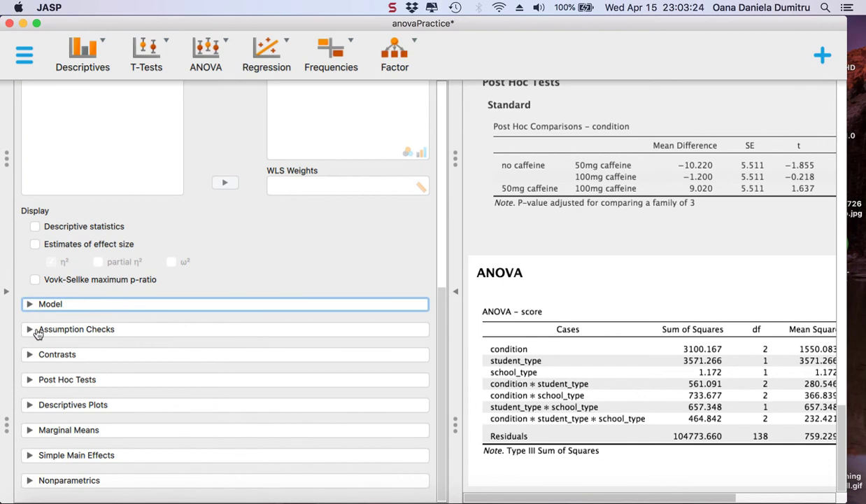
click(31, 379)
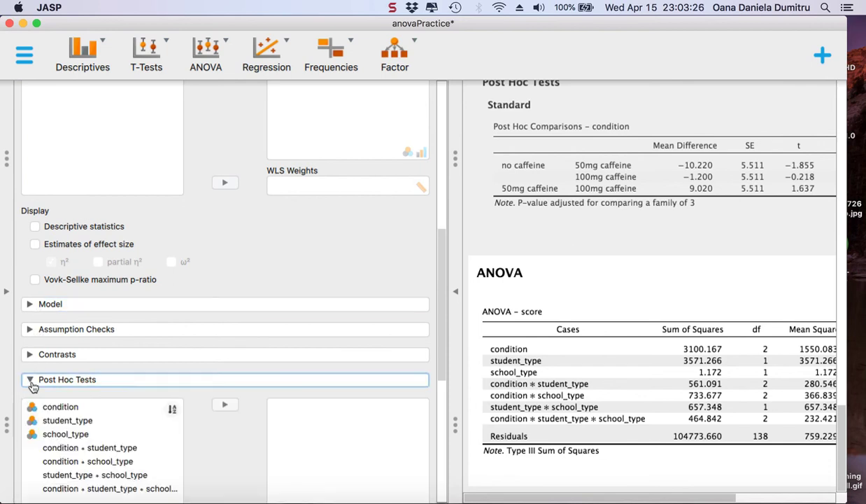
scroll(213, 435, down, 5)
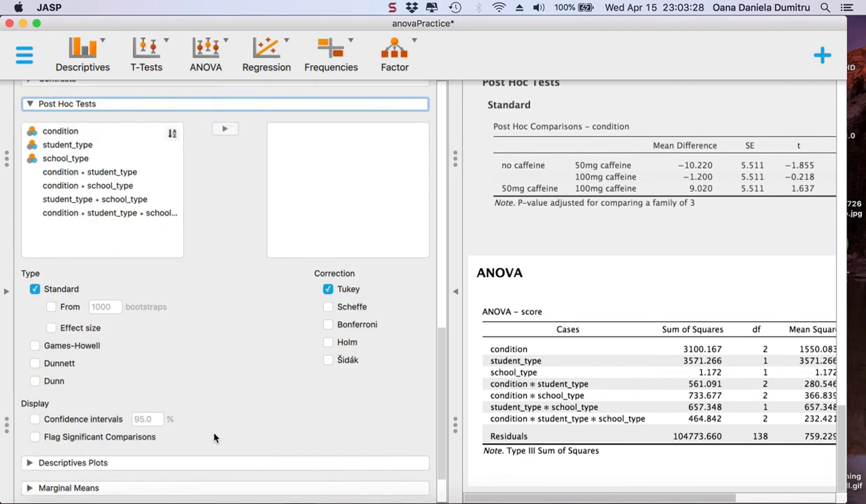
scroll(214, 437, up, 1)
scroll(214, 437, down, 3)
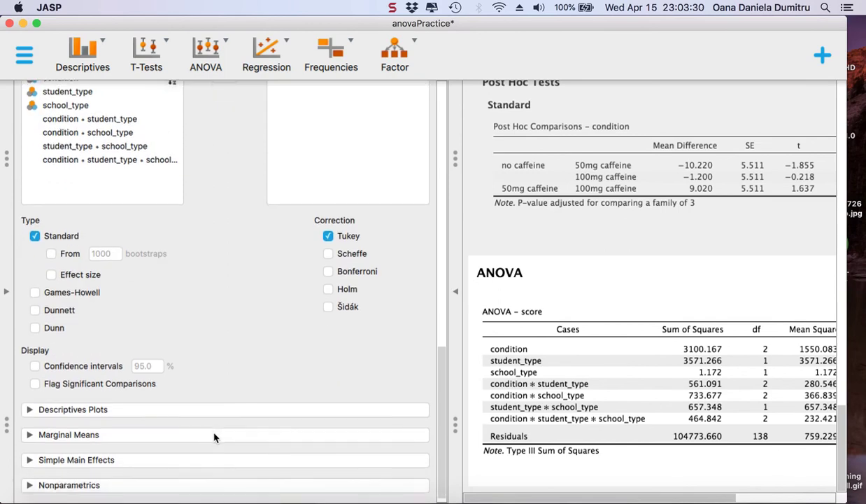
scroll(214, 437, up, 4)
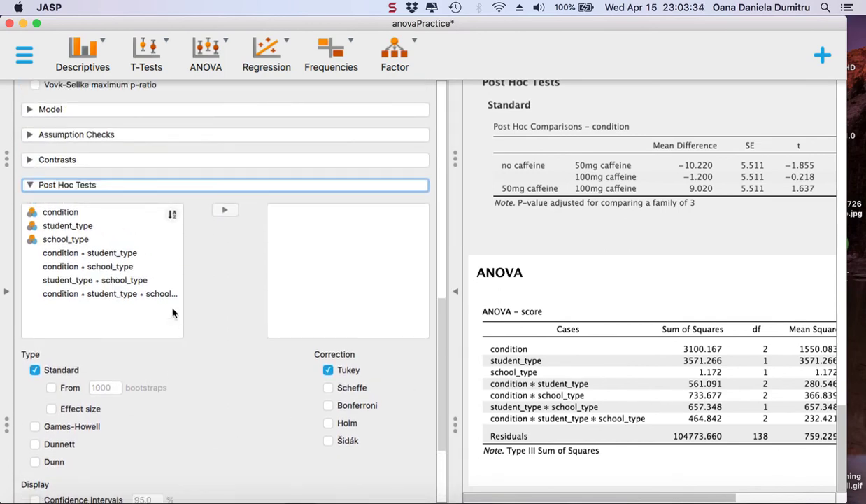
click(31, 186)
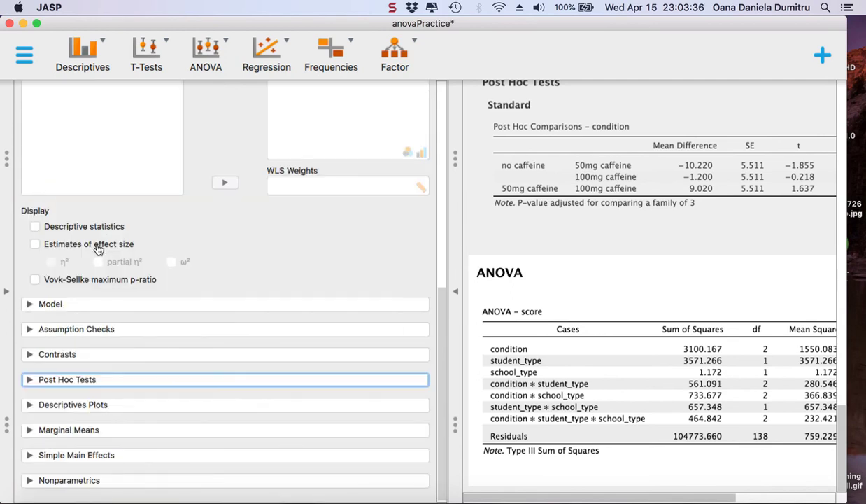
scroll(98, 249, up, 3)
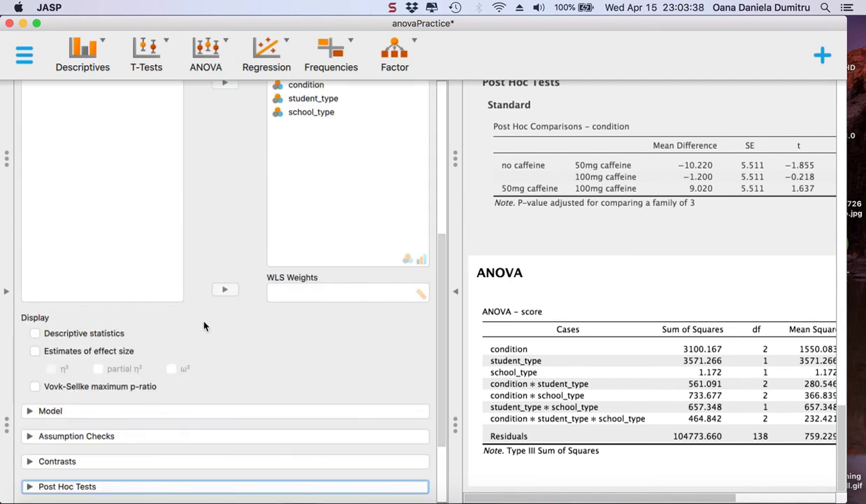
scroll(203, 325, down, 3)
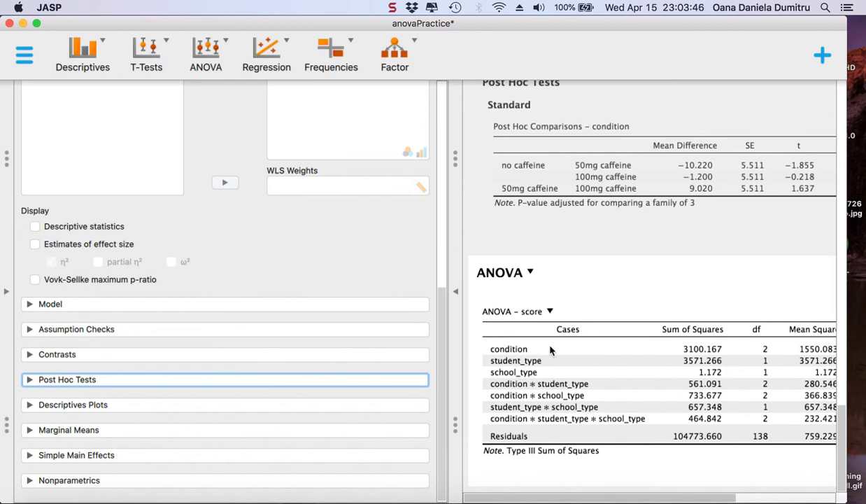
Read the F and p values for every main effect and interaction in the three-factor ANOVA table.
click(553, 498)
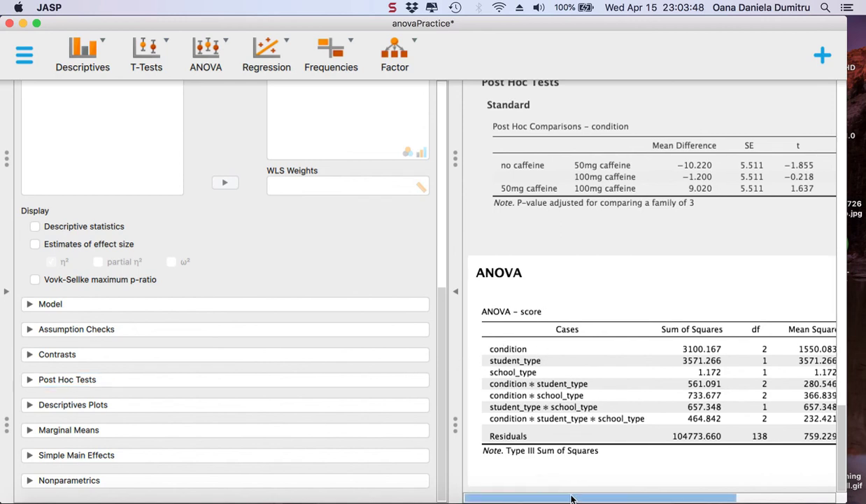
drag(637, 495, 540, 499)
click(516, 500)
click(742, 496)
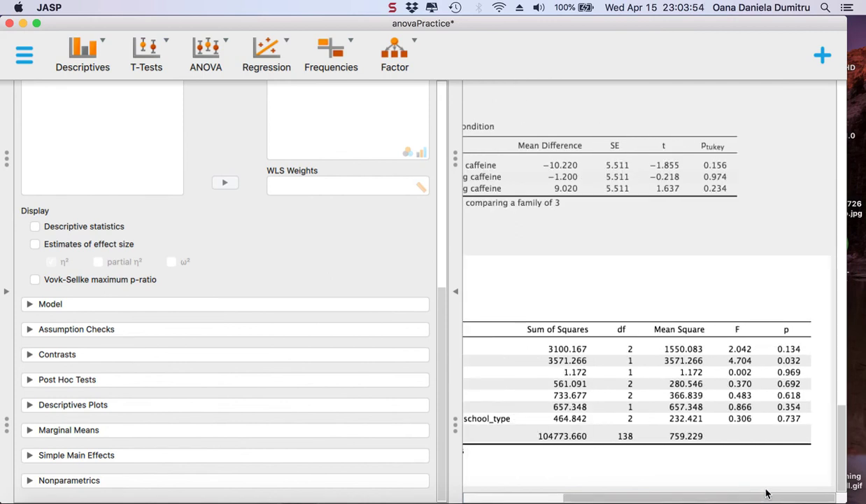
click(520, 498)
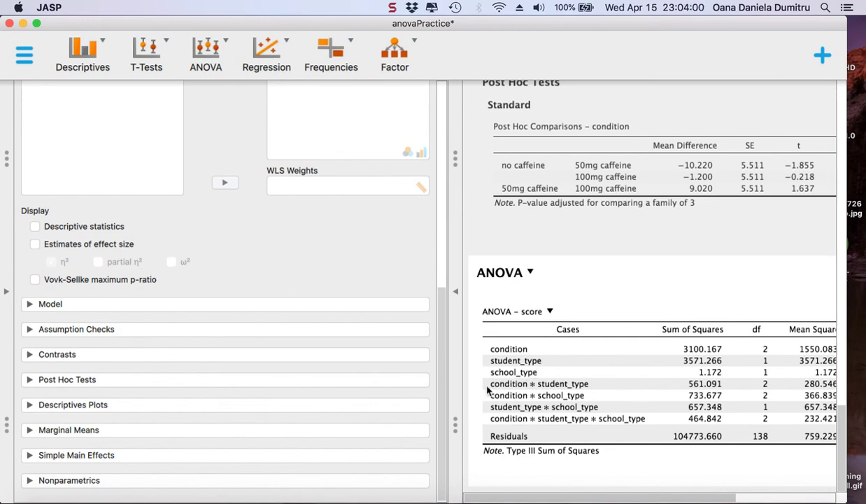
Add a descriptives plot with student_type on the horizontal axis to the three-factor ANOVA and widen it to separate its labels.
click(31, 406)
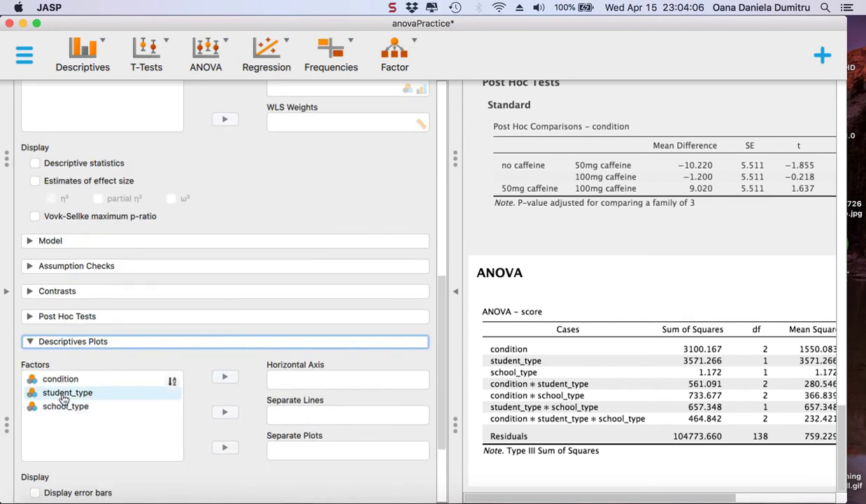
click(65, 392)
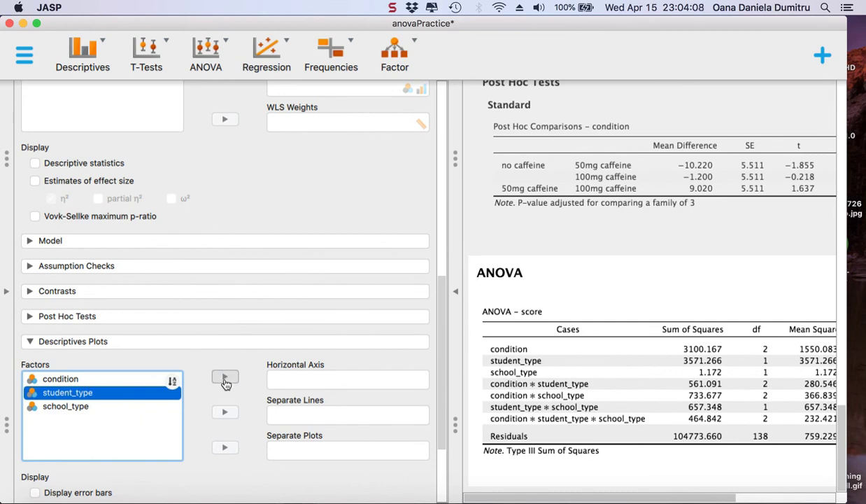
click(226, 379)
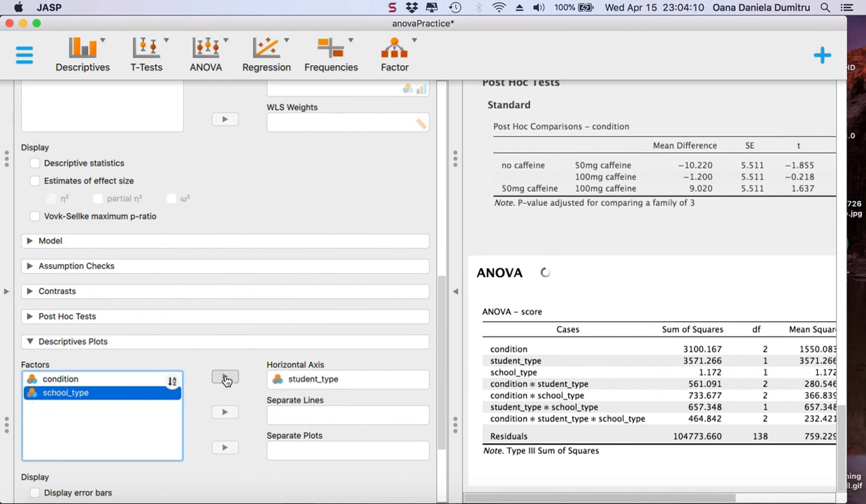
click(456, 296)
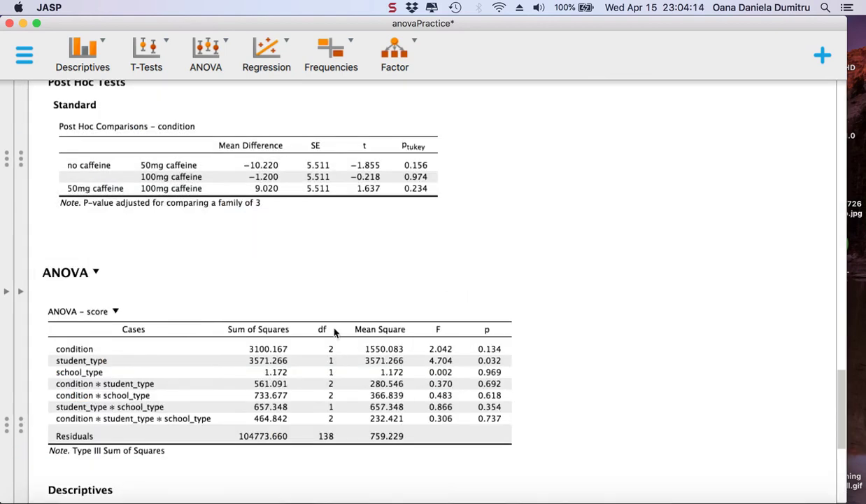
scroll(334, 329, down, 5)
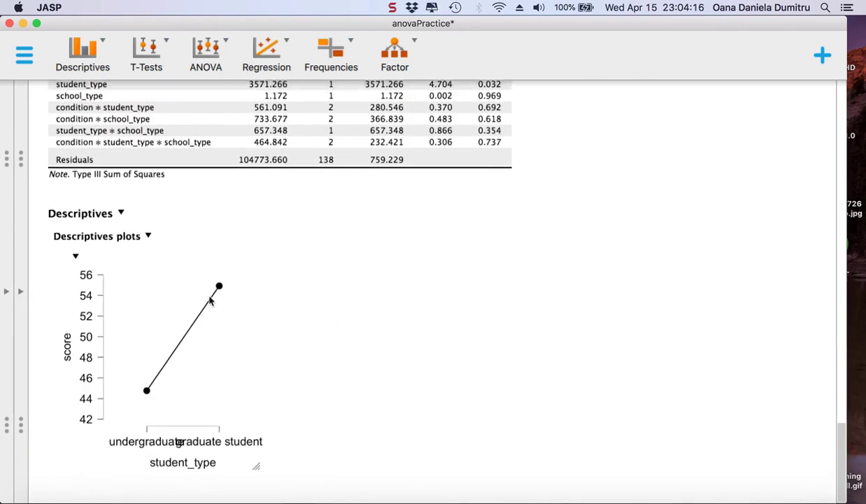
drag(257, 467, 395, 461)
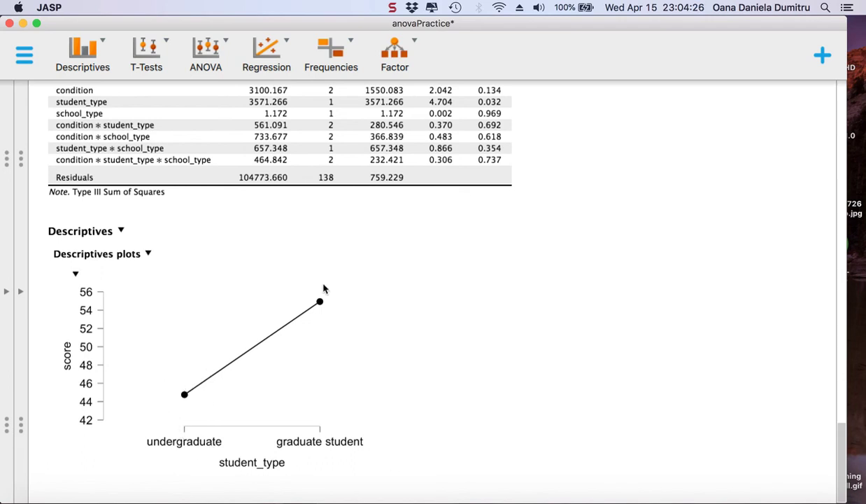
Compare the student_type plot with the ANOVA table's p values and review the descriptives plot settings.
click(20, 293)
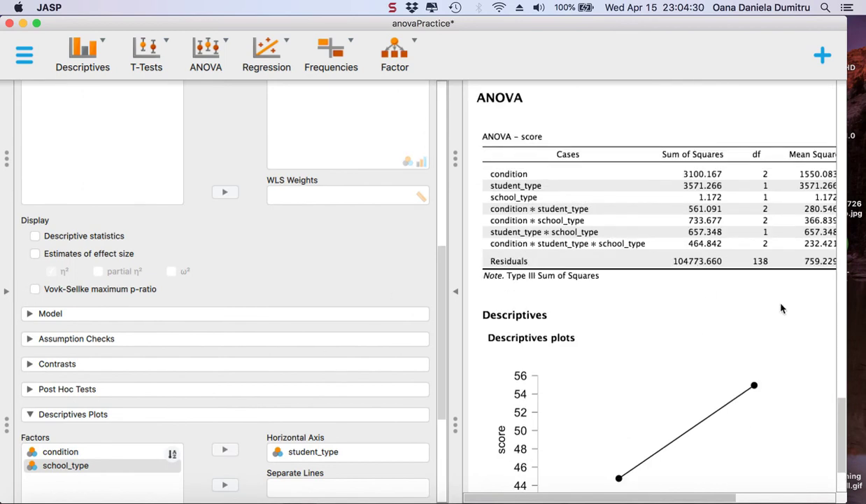
scroll(782, 309, right, 5)
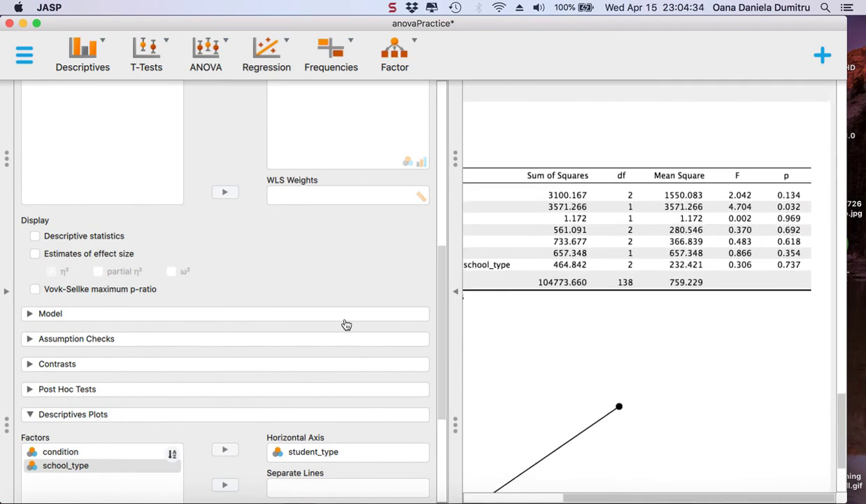
scroll(344, 325, down, 1)
scroll(571, 328, down, 4)
scroll(570, 330, left, 4)
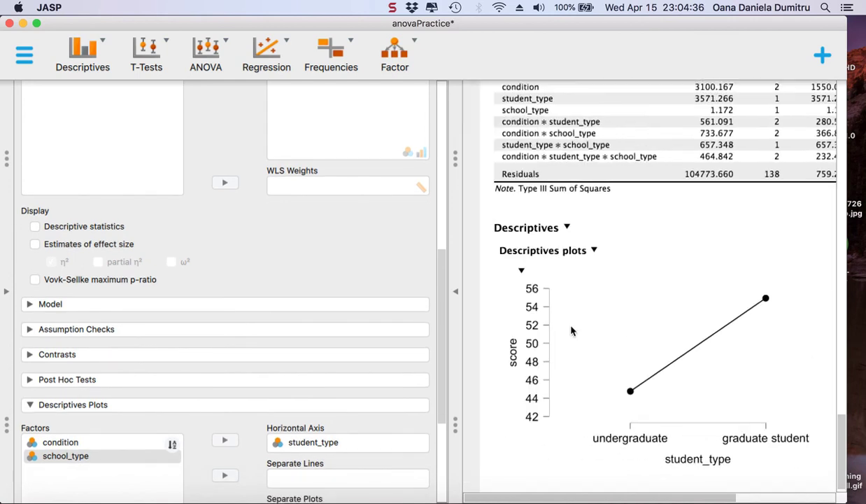
scroll(292, 340, down, 4)
scroll(292, 340, down, 1)
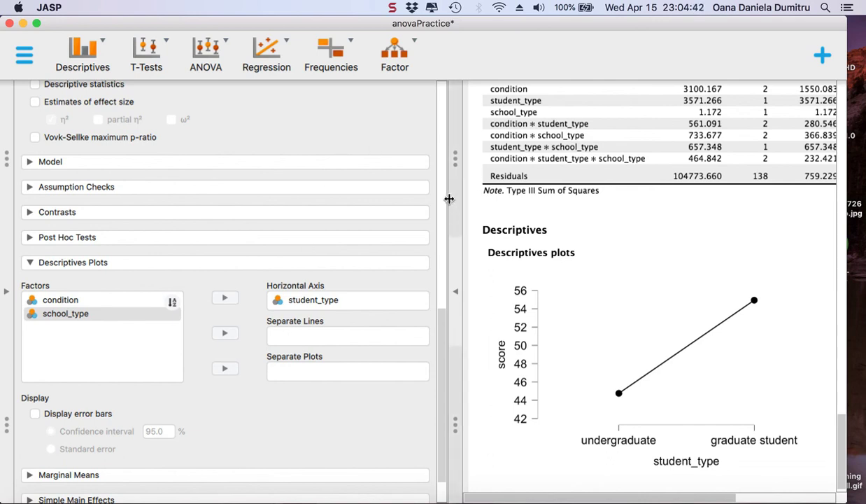
Collapse the second ANOVA's settings and start a classical logistic regression.
click(271, 61)
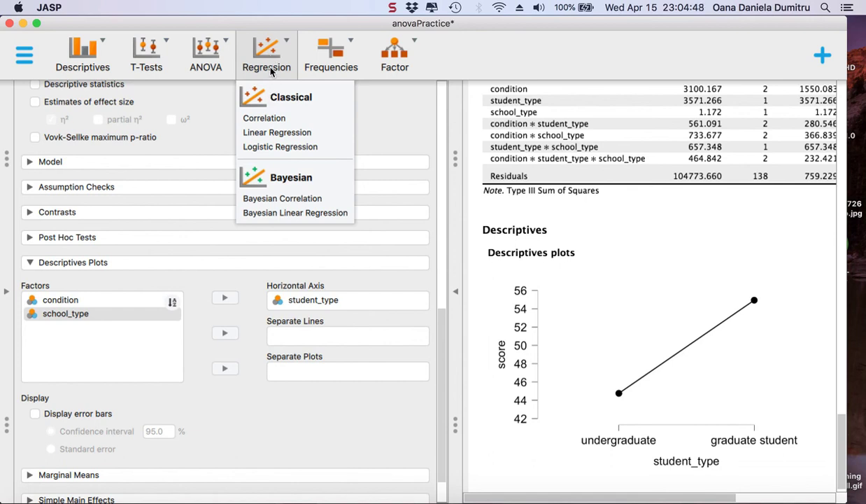
click(271, 70)
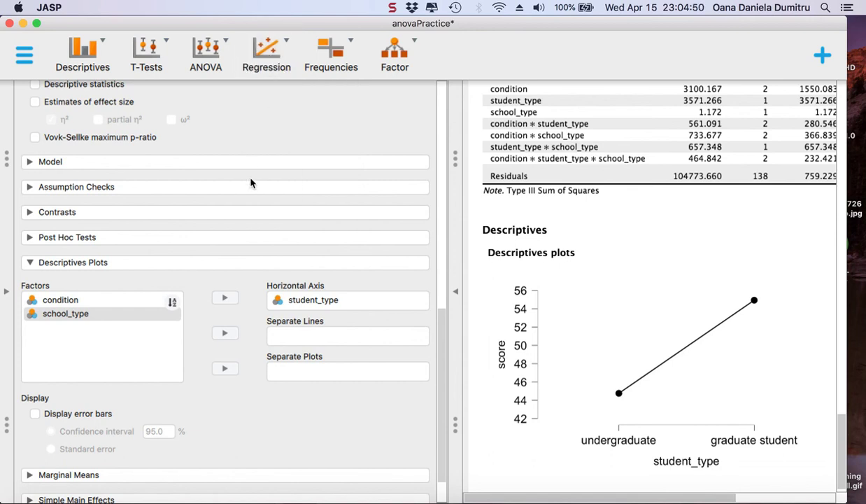
scroll(251, 183, up, 10)
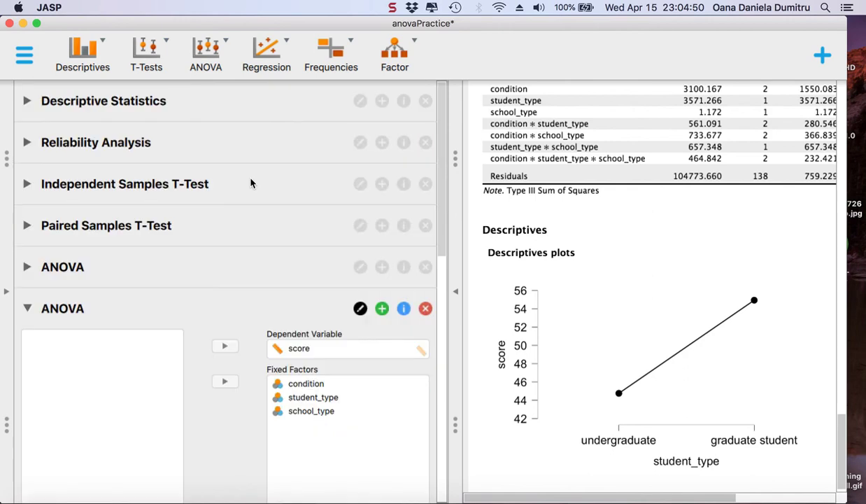
click(27, 309)
click(272, 63)
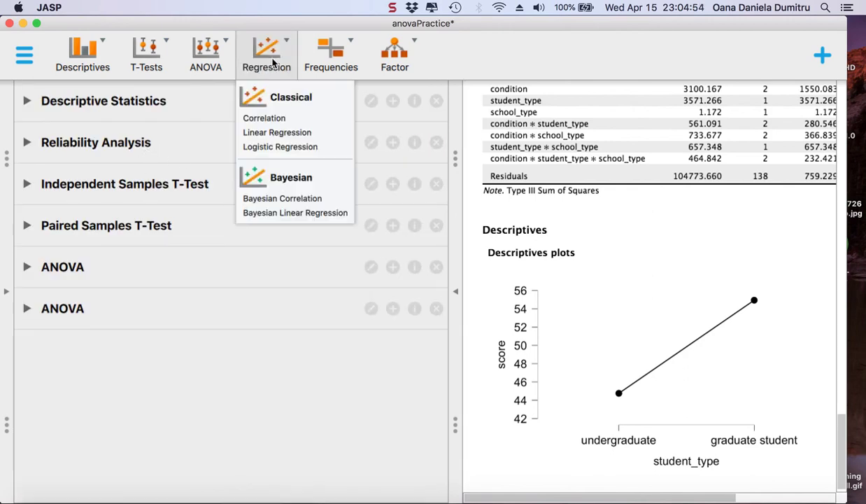
click(290, 147)
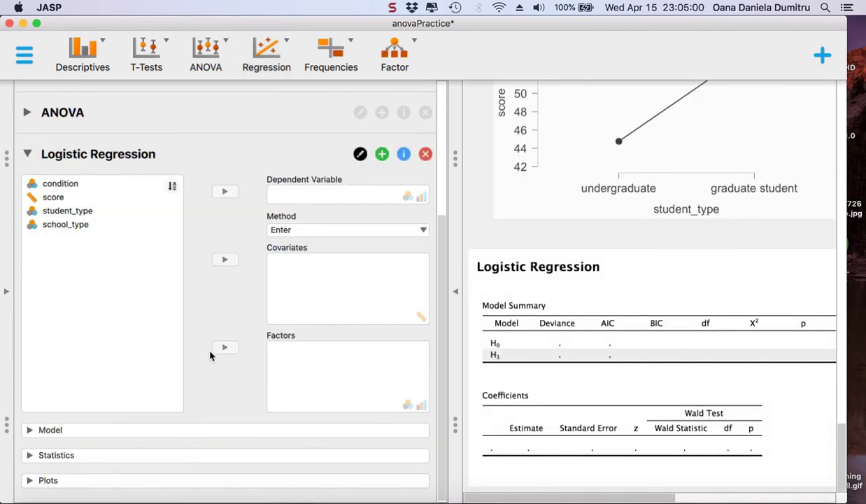
Start a classical correlation with score and student_type as variables and examine the Pearson's correlations table.
click(284, 48)
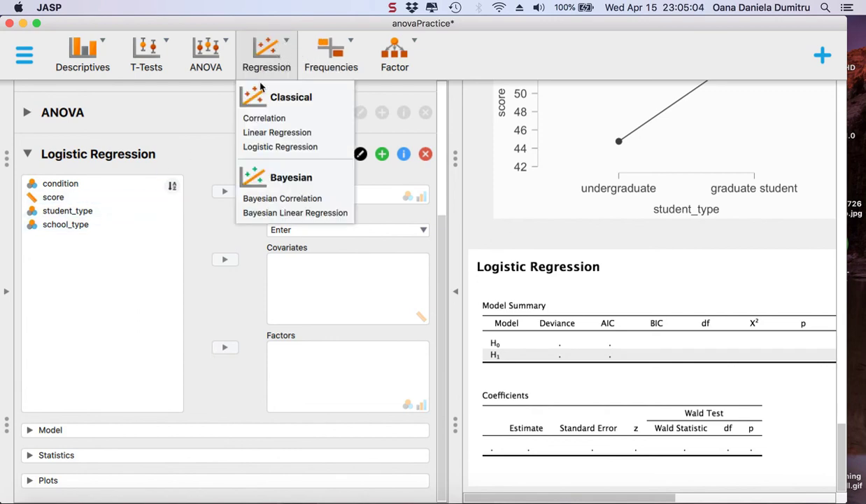
click(263, 118)
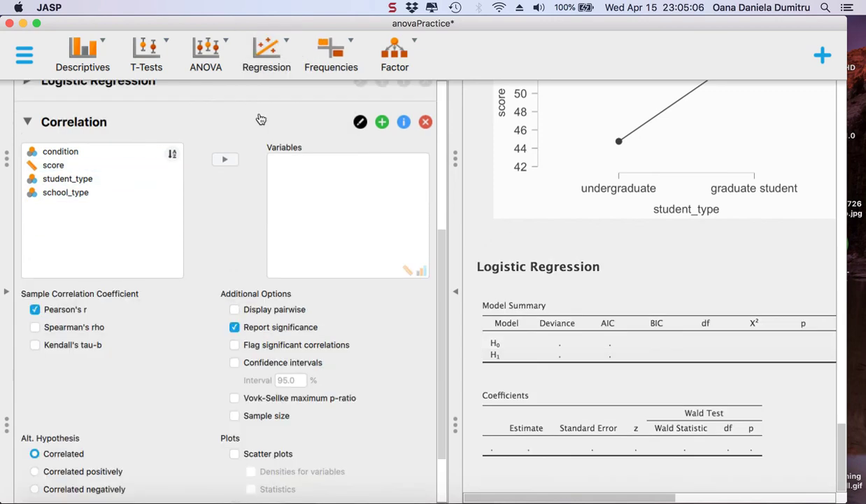
click(90, 153)
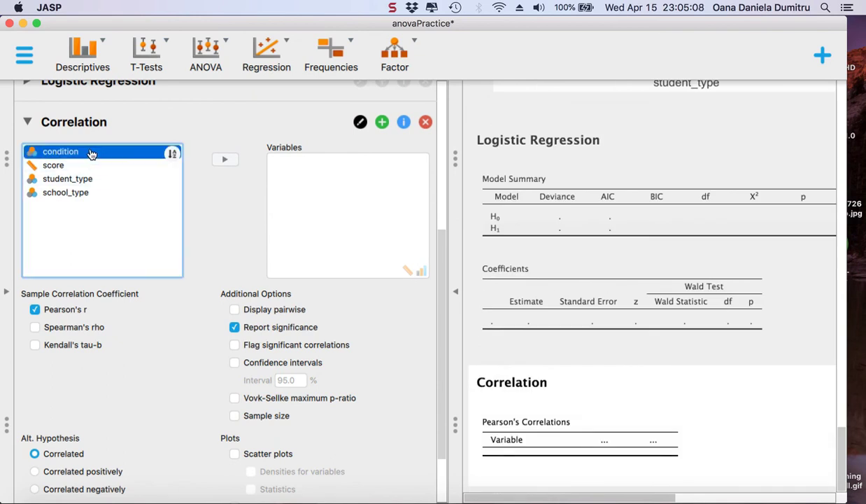
click(123, 168)
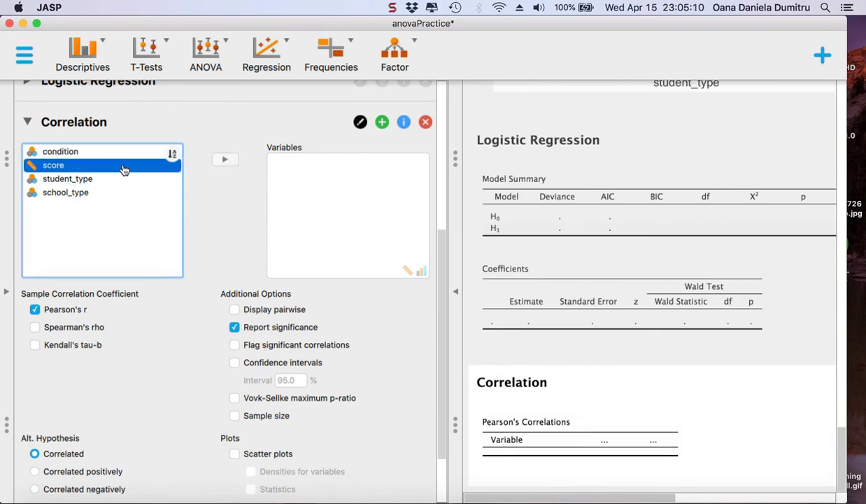
click(225, 160)
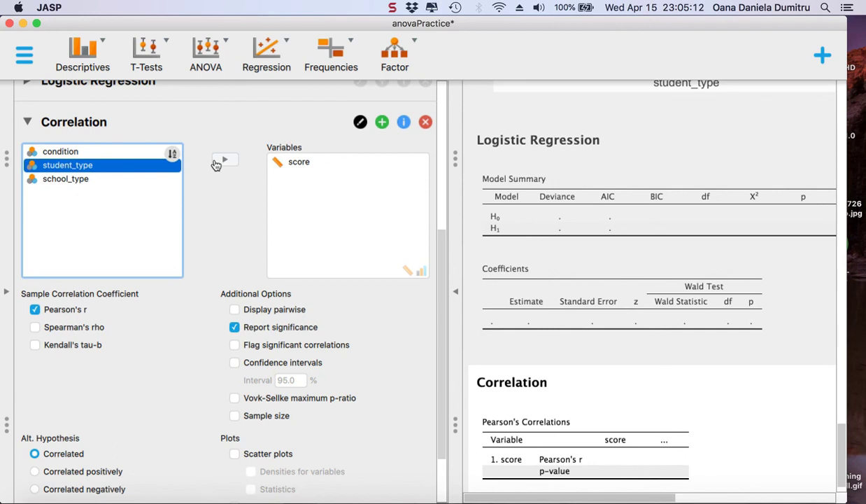
click(224, 162)
scroll(210, 257, down, 3)
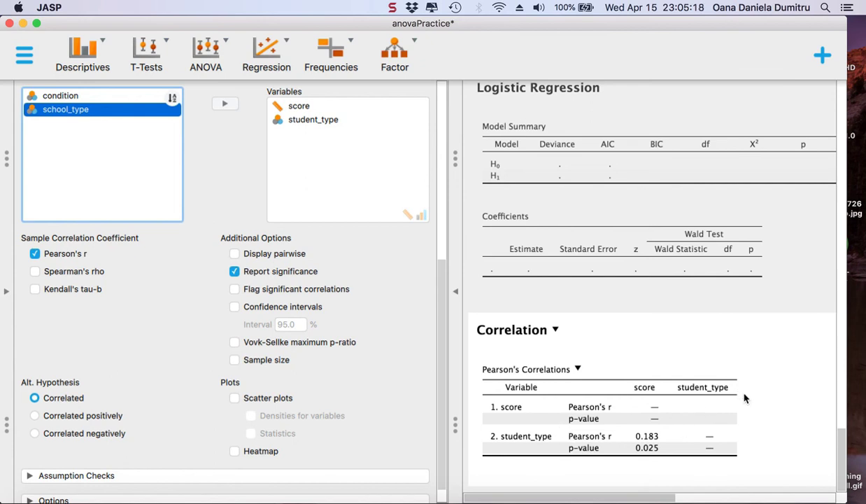
Include Spearman's rho alongside Pearson's r in the correlation of score and student_type.
scroll(237, 324, up, 2)
scroll(236, 324, up, 1)
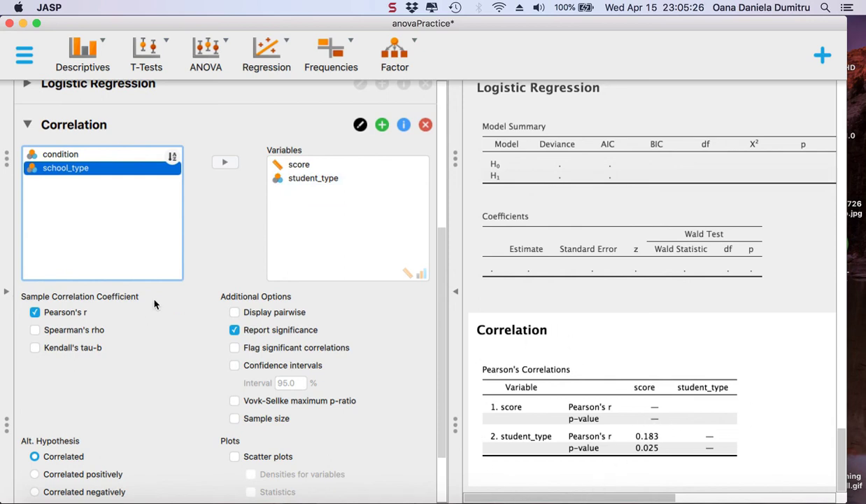
click(35, 330)
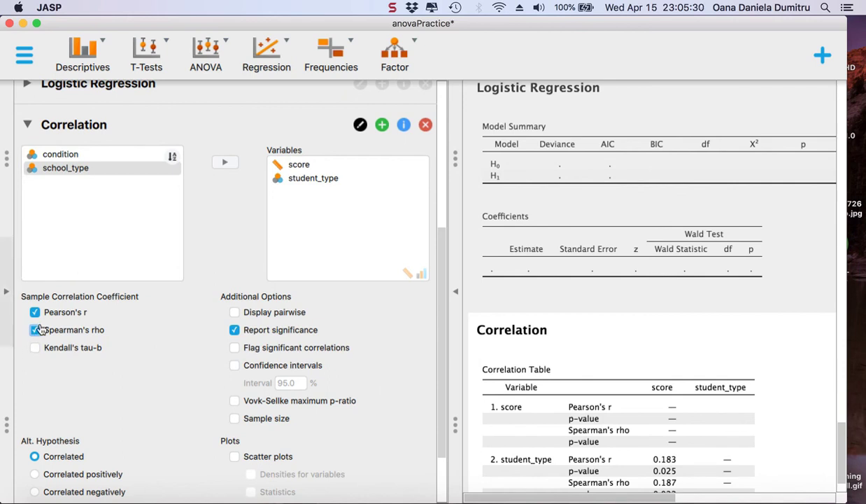
Review the correlation options and exclude Spearman's rho from the score and student_type correlation, keeping only Pearson's r.
scroll(36, 335, down, 3)
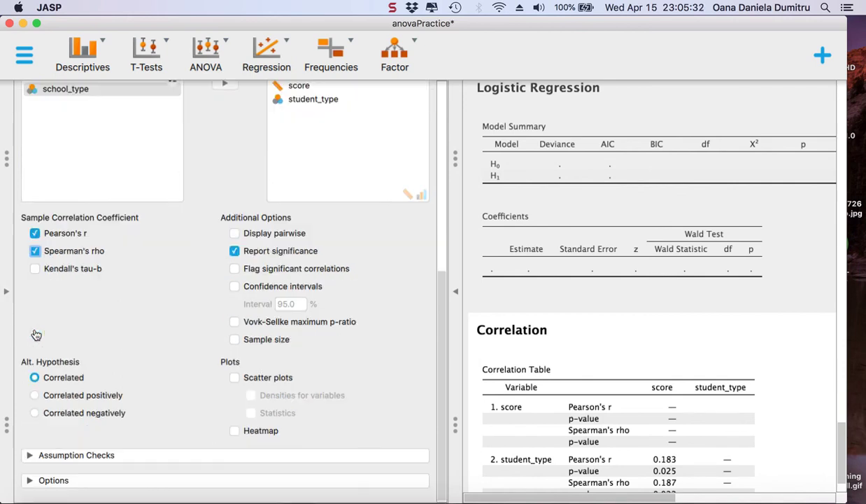
scroll(36, 335, up, 3)
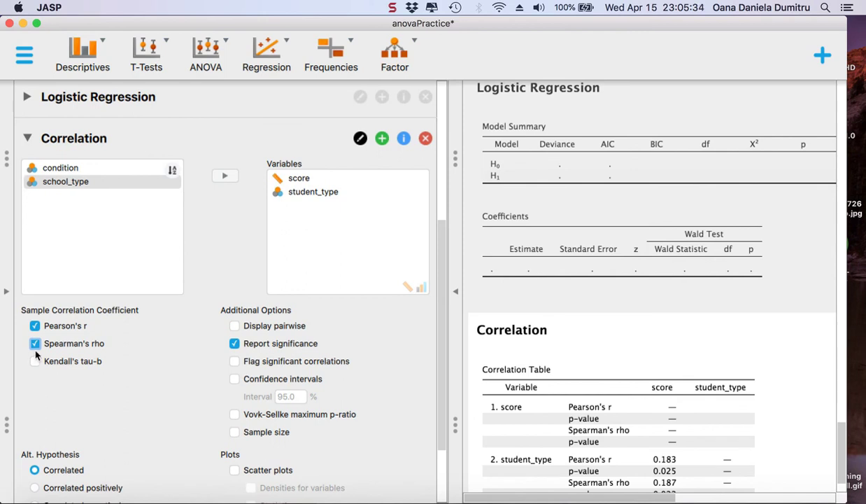
Start a classical linear regression with score as the dependent variable and school_type as a covariate, and examine its result tables.
click(285, 62)
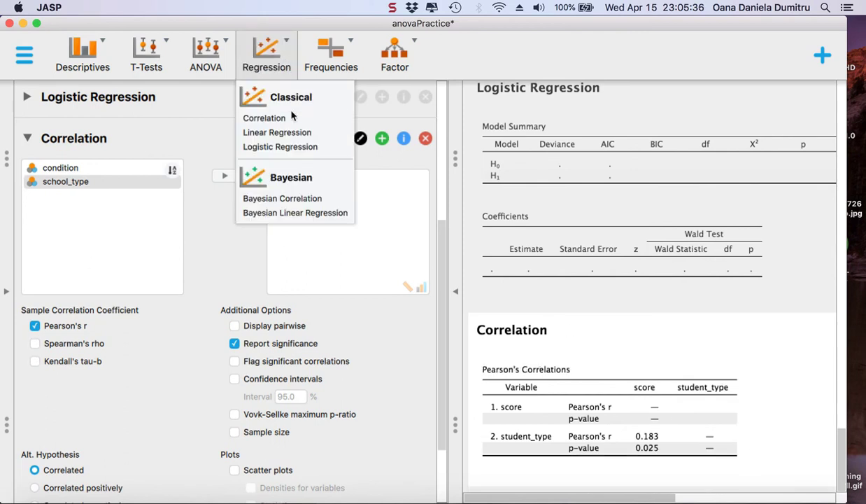
click(297, 132)
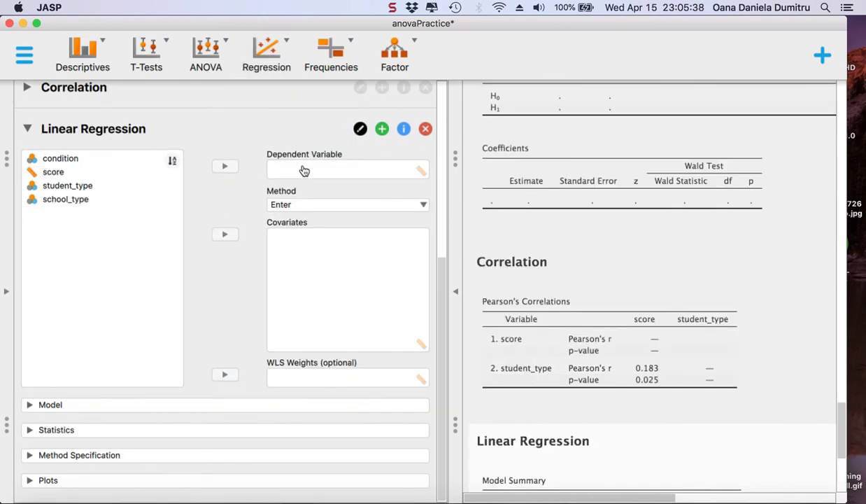
click(85, 172)
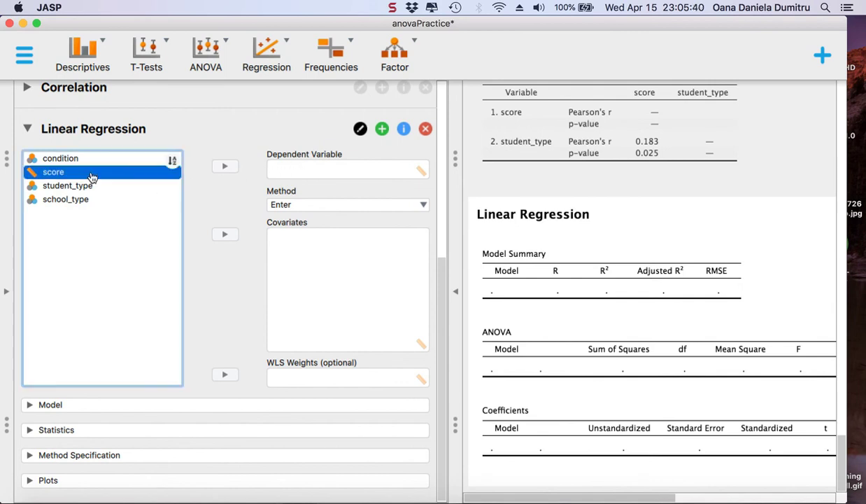
click(229, 167)
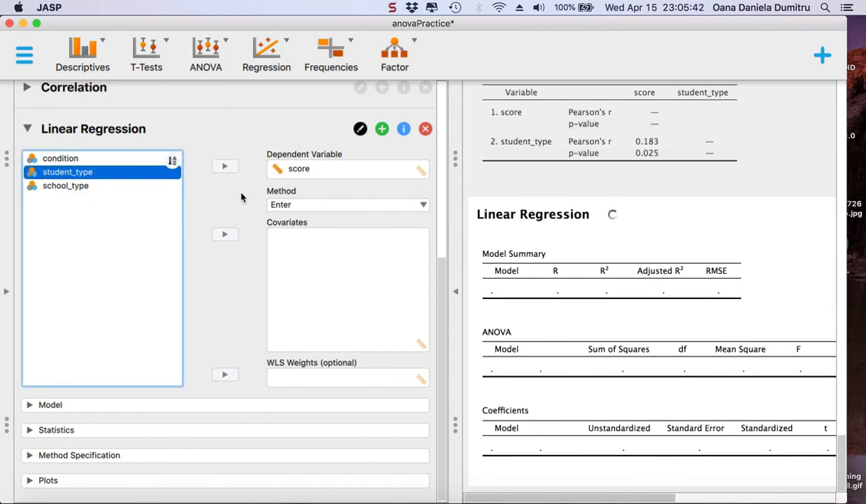
click(112, 186)
click(230, 244)
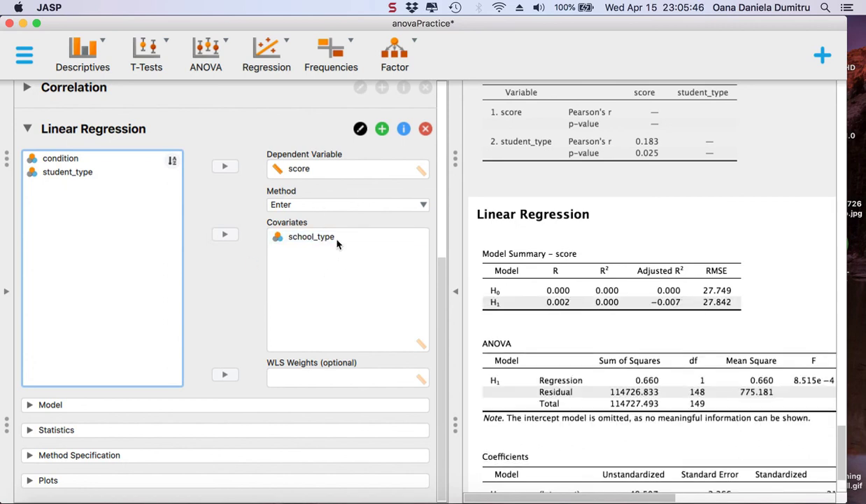
scroll(490, 334, down, 4)
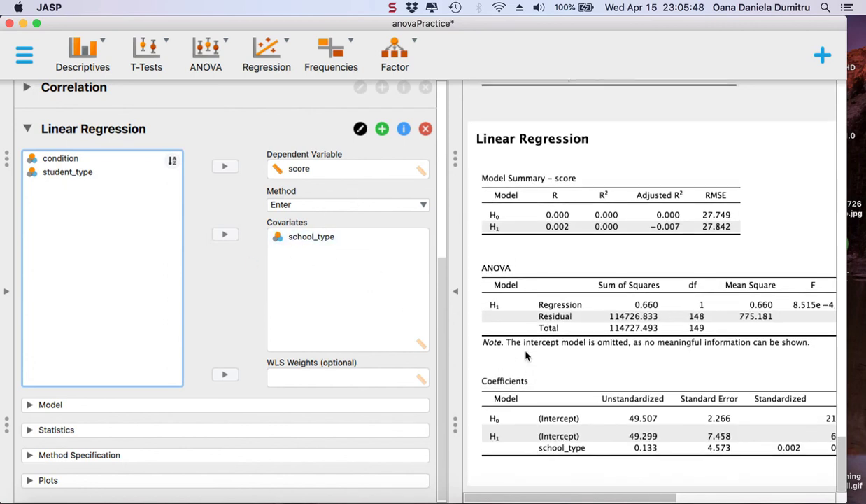